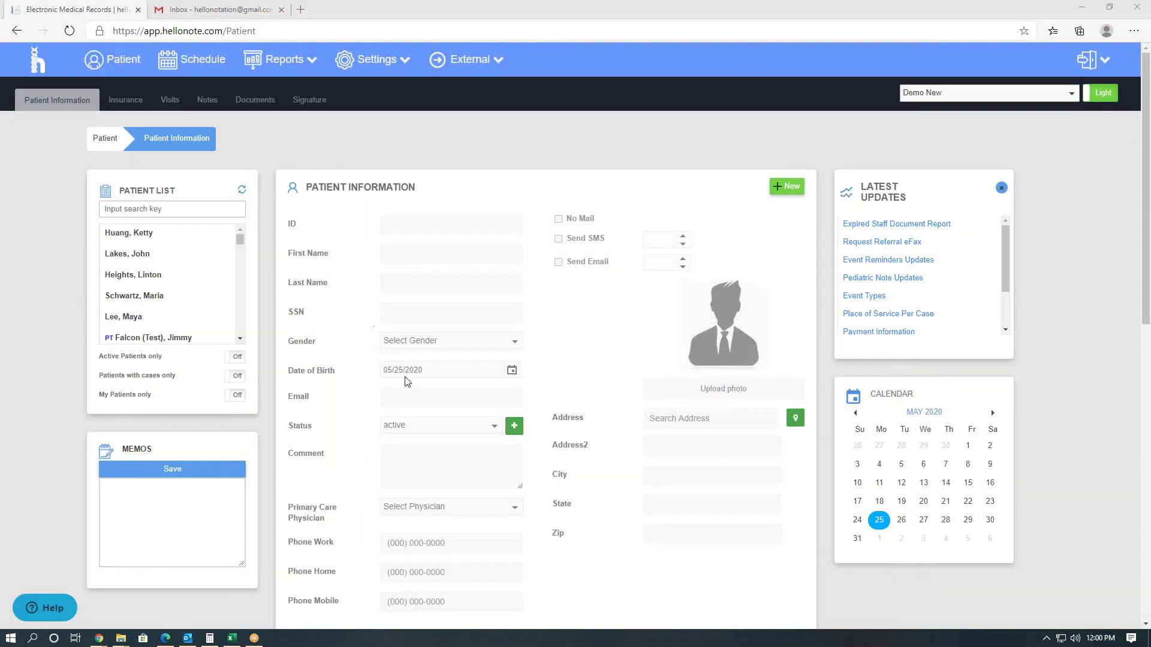
# Load the first patient's record and review her Patient Information details, including the email on file.
pyautogui.click(159, 235)
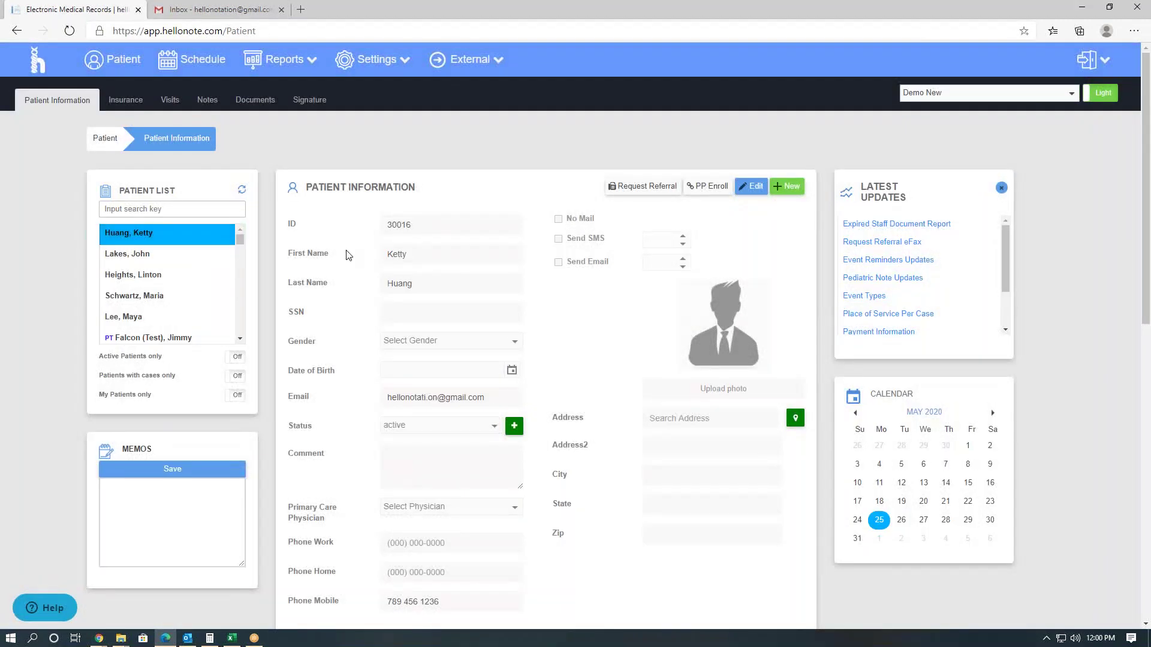
pyautogui.scroll(-2, 270, 299)
pyautogui.moveTo(274, 305); pyautogui.dragTo(324, 313)
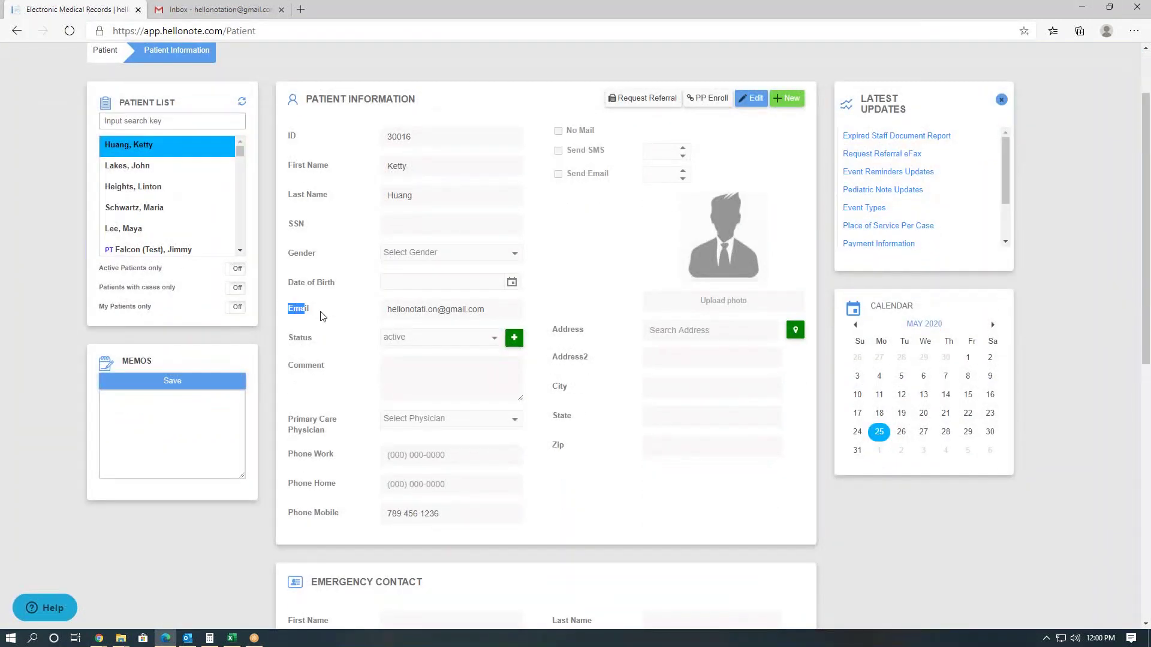
pyautogui.moveTo(293, 514); pyautogui.dragTo(344, 518)
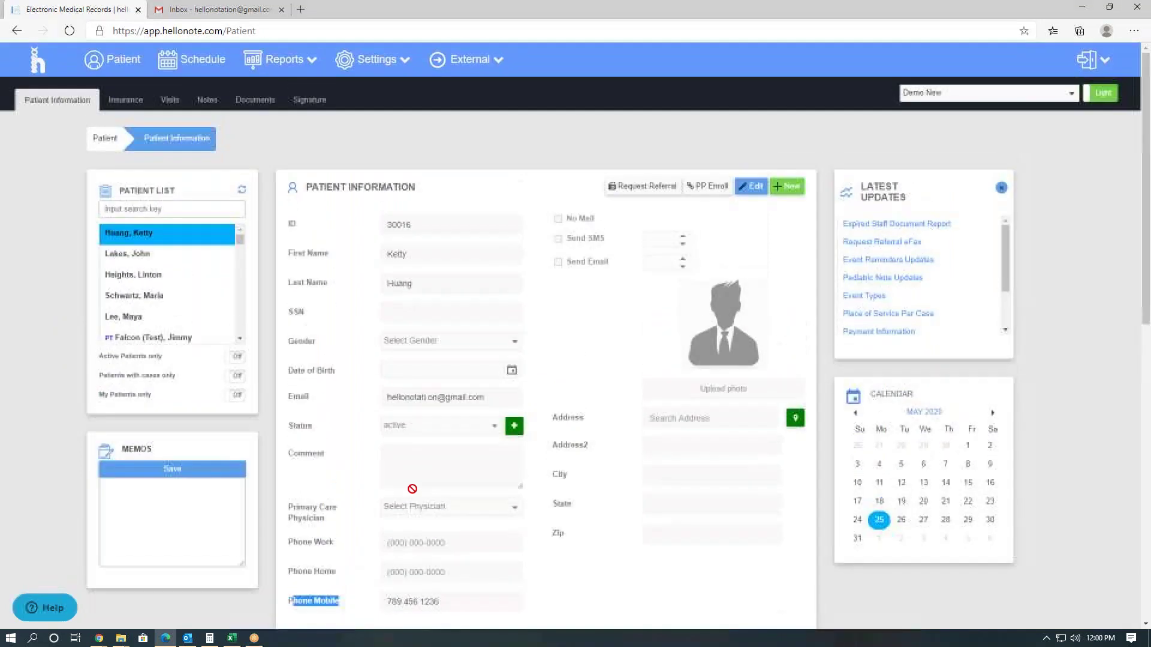
pyautogui.scroll(2, 428, 484)
pyautogui.click(366, 382)
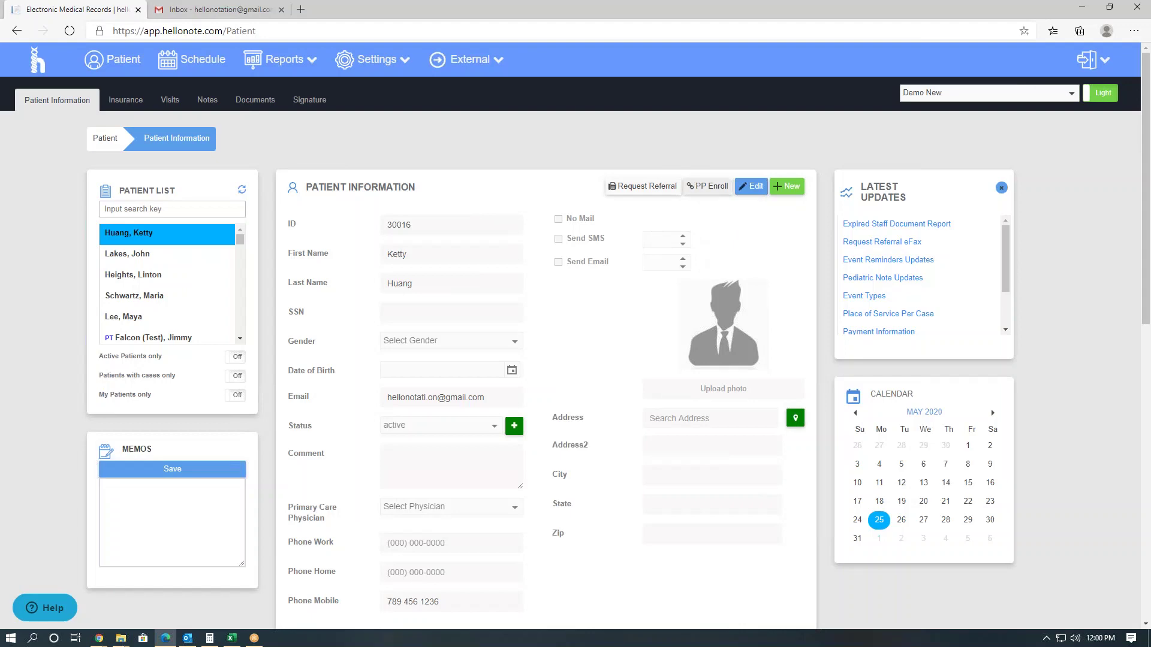
# Enroll the patient in the Patient Portal with PP Enroll, confirming YES and acknowledging Success.
pyautogui.click(709, 187)
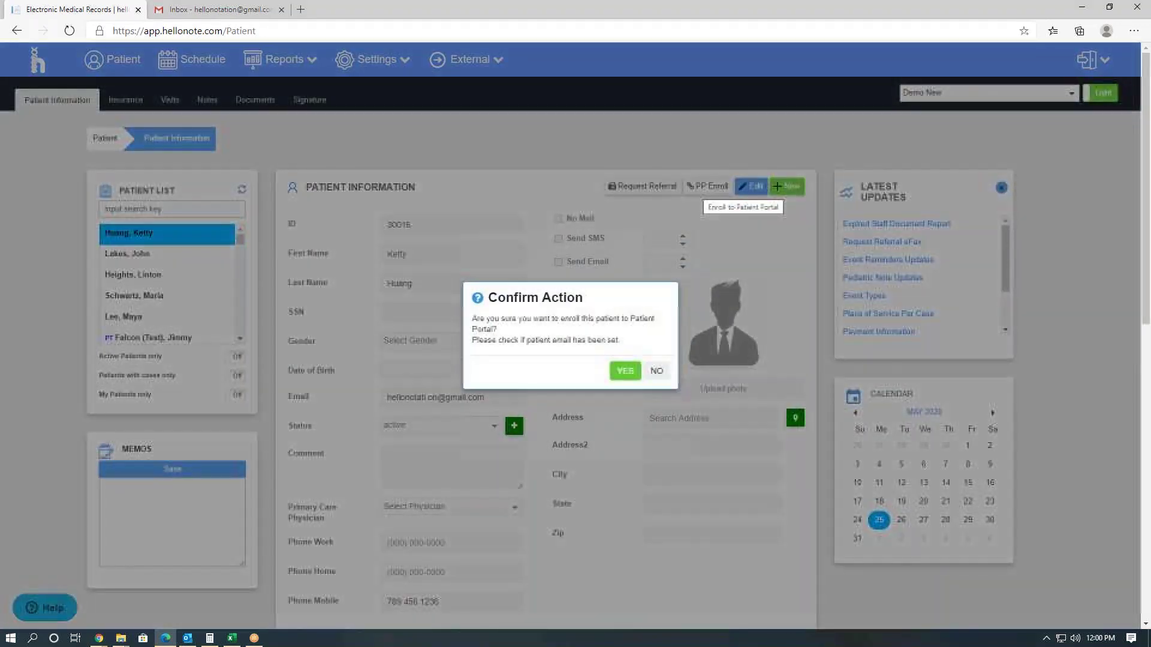
pyautogui.click(626, 372)
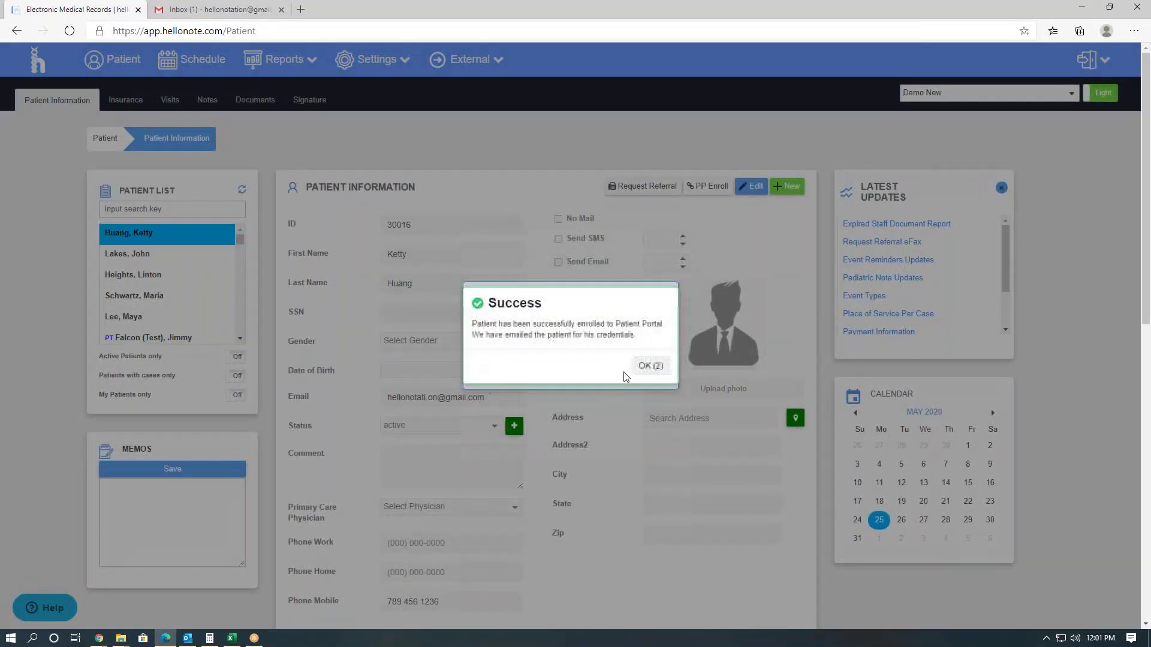
pyautogui.click(655, 366)
pyautogui.click(655, 373)
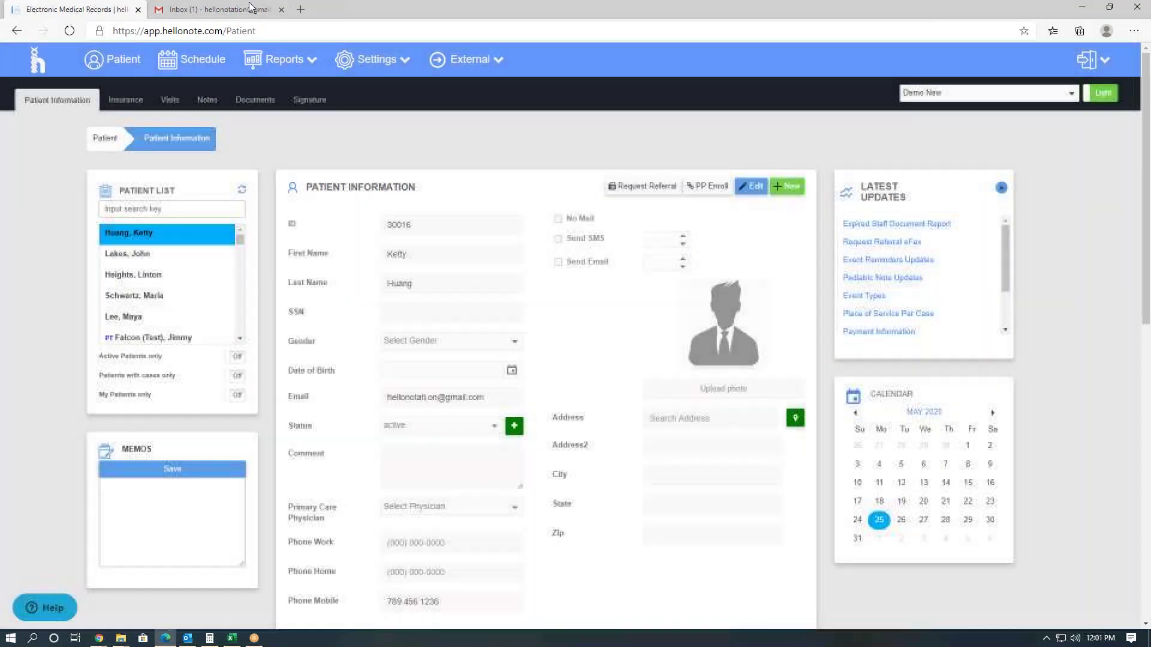
pyautogui.click(238, 10)
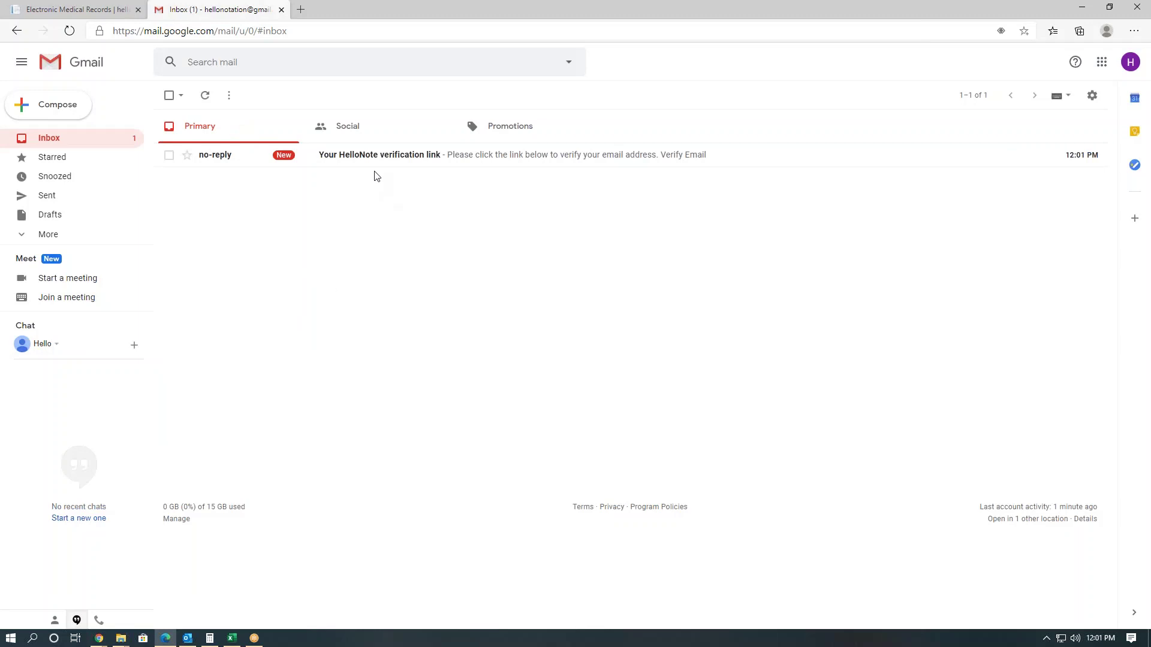
# Read the HelloNote verification email in Gmail, then go back to the inbox list.
pyautogui.click(483, 168)
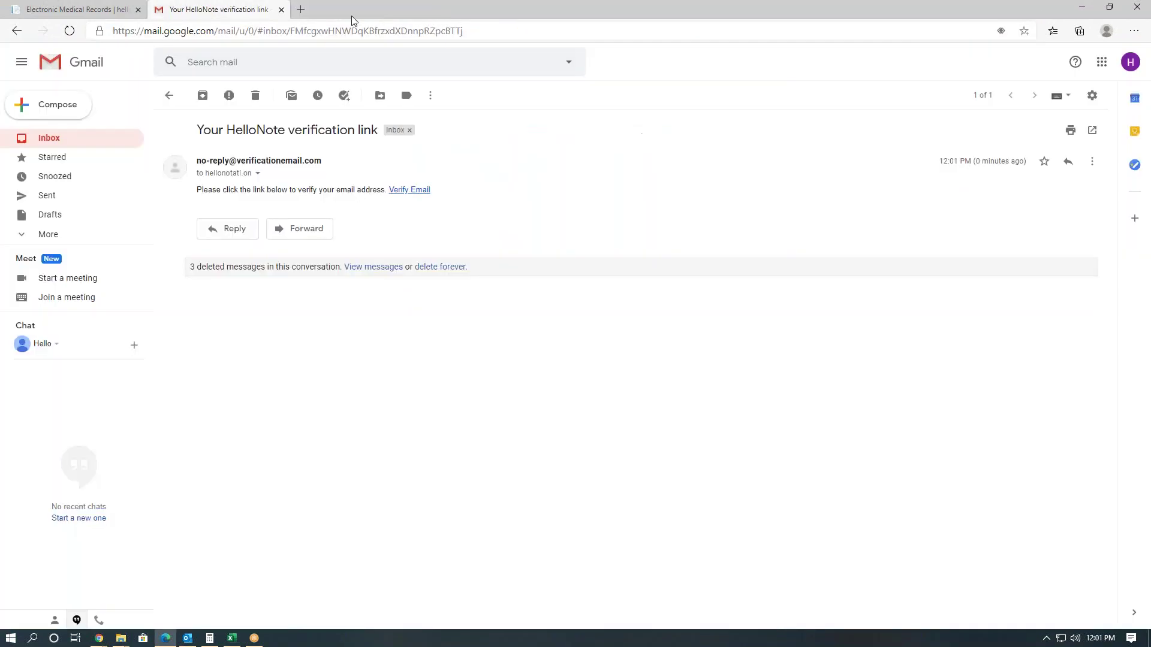
pyautogui.click(169, 96)
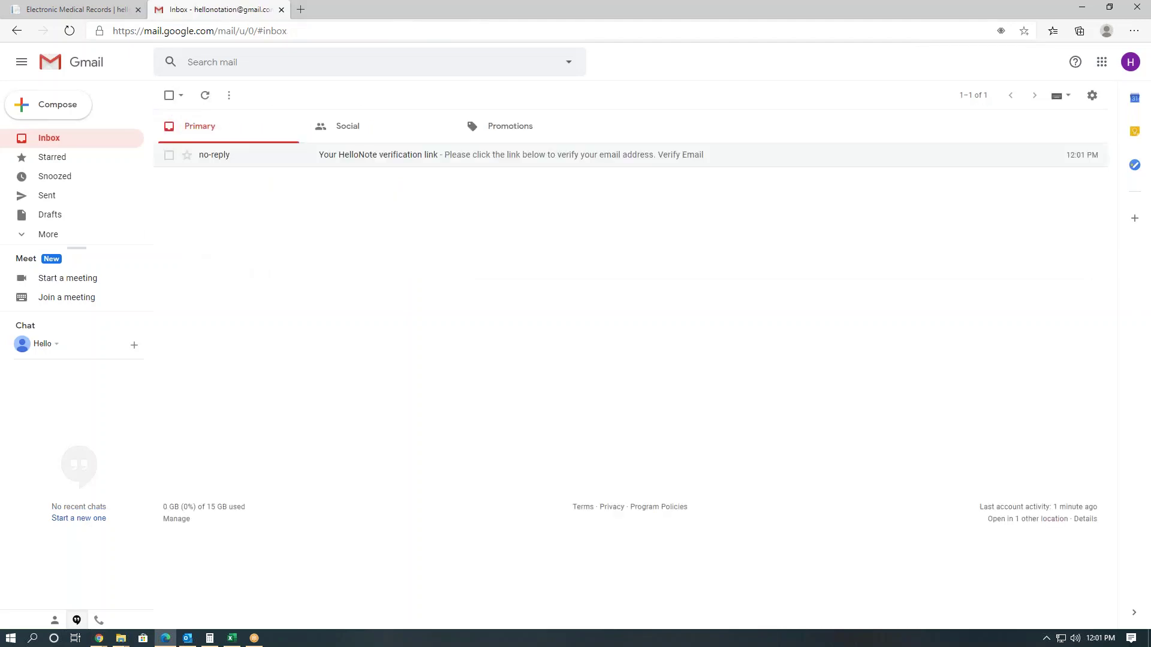
pyautogui.click(62, 240)
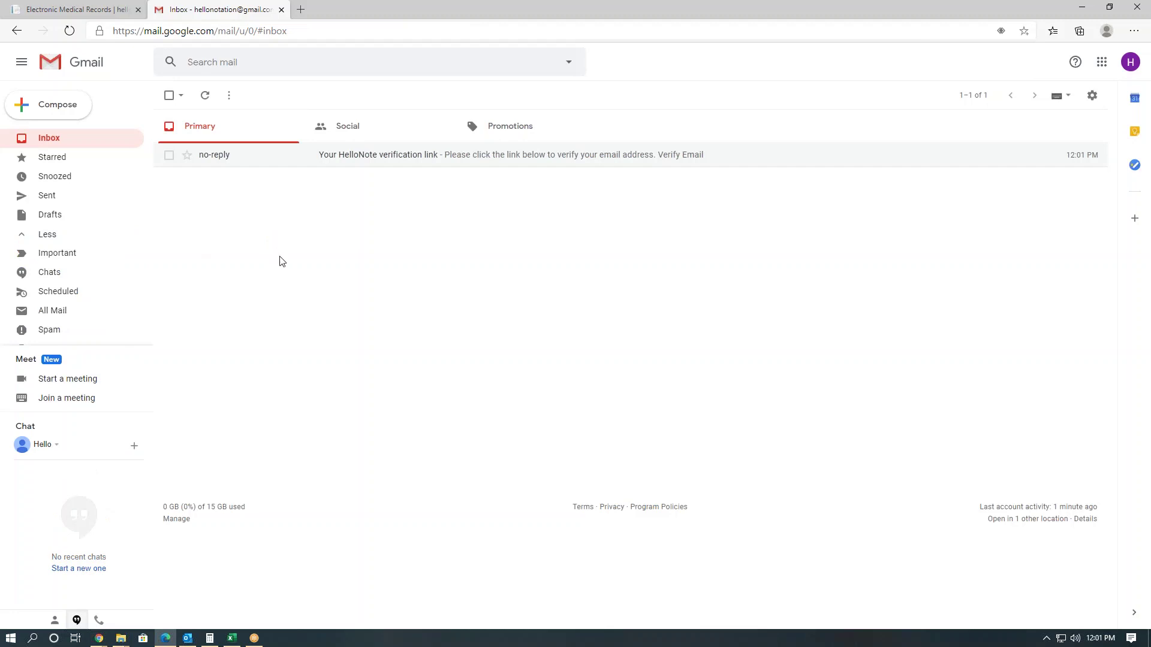
# Check Spam, Social and Promotions, then open the PATIENT PORTAL ENROLLMENT email found in Promotions.
pyautogui.click(204, 95)
pyautogui.click(72, 328)
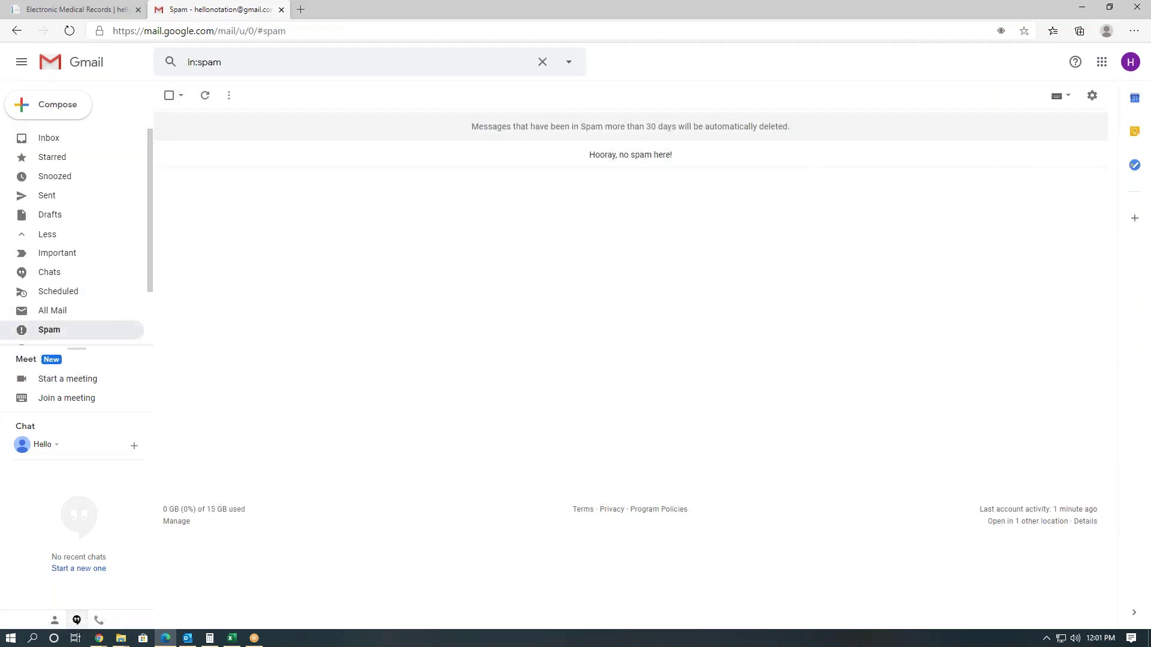
pyautogui.click(42, 144)
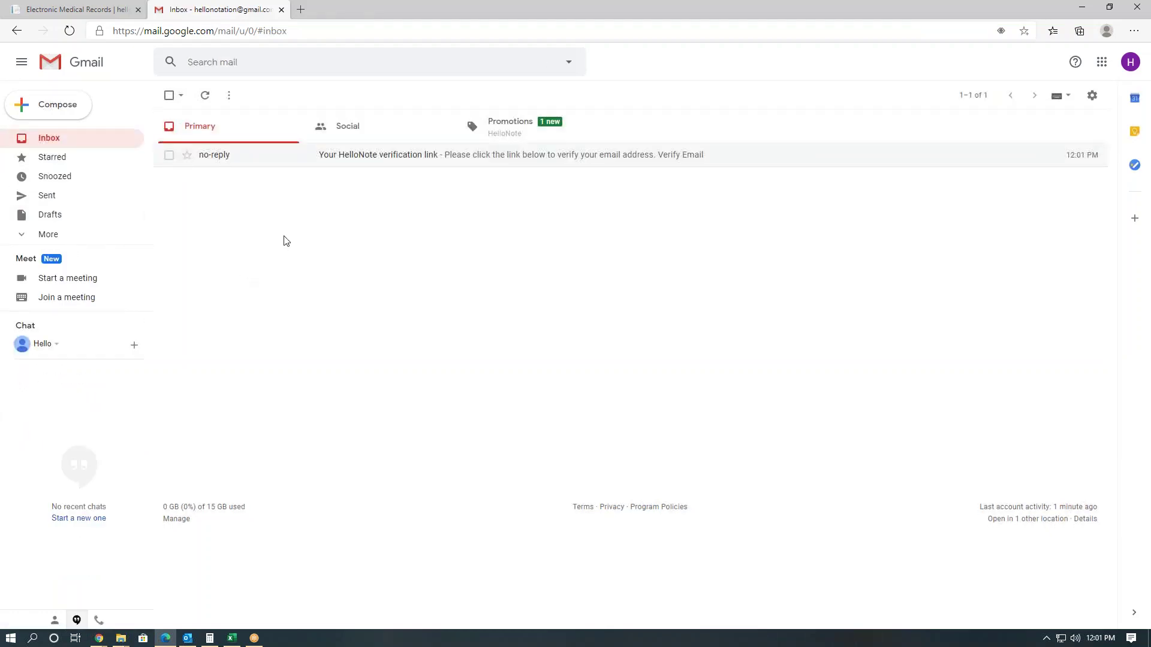
pyautogui.click(344, 126)
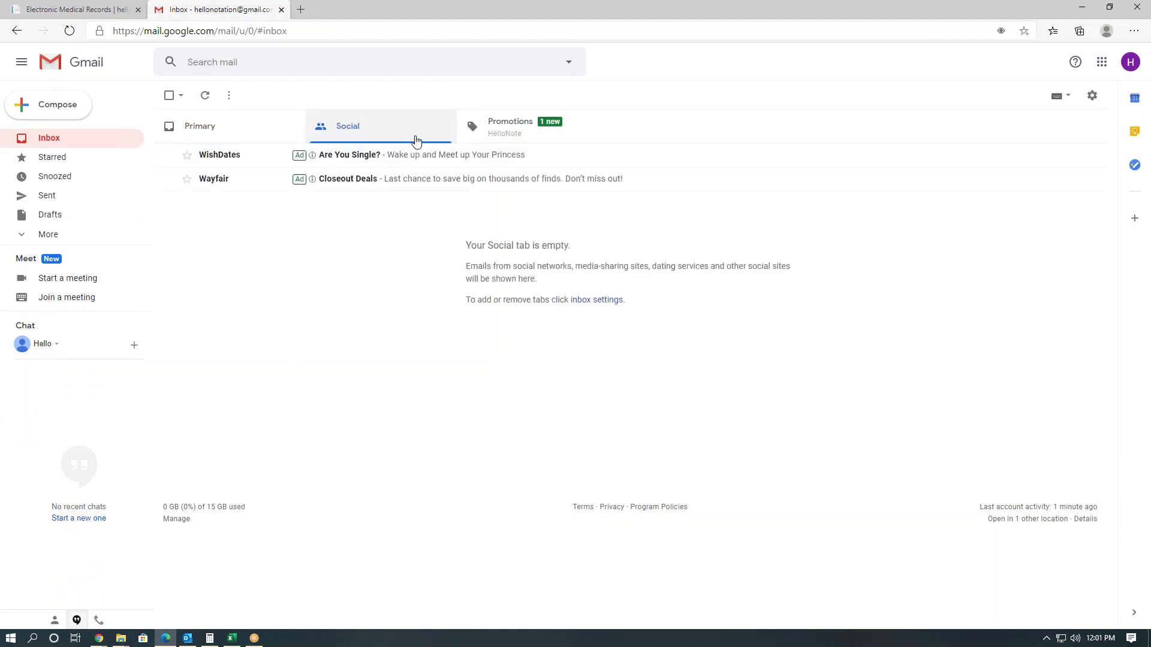
pyautogui.click(471, 127)
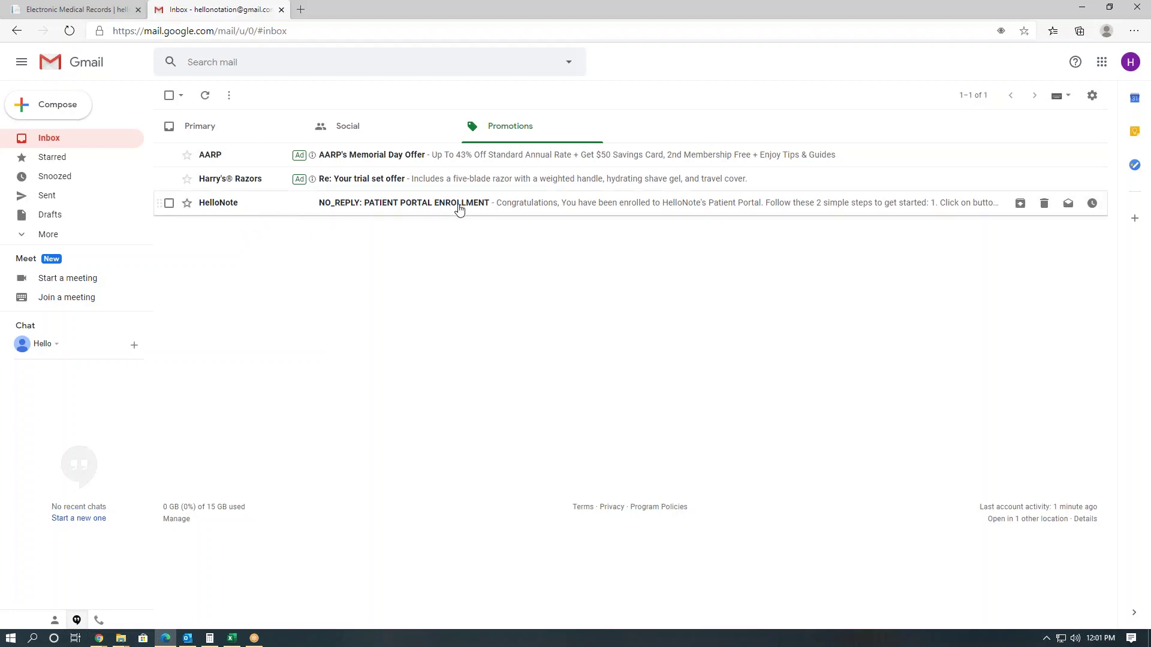
pyautogui.click(519, 207)
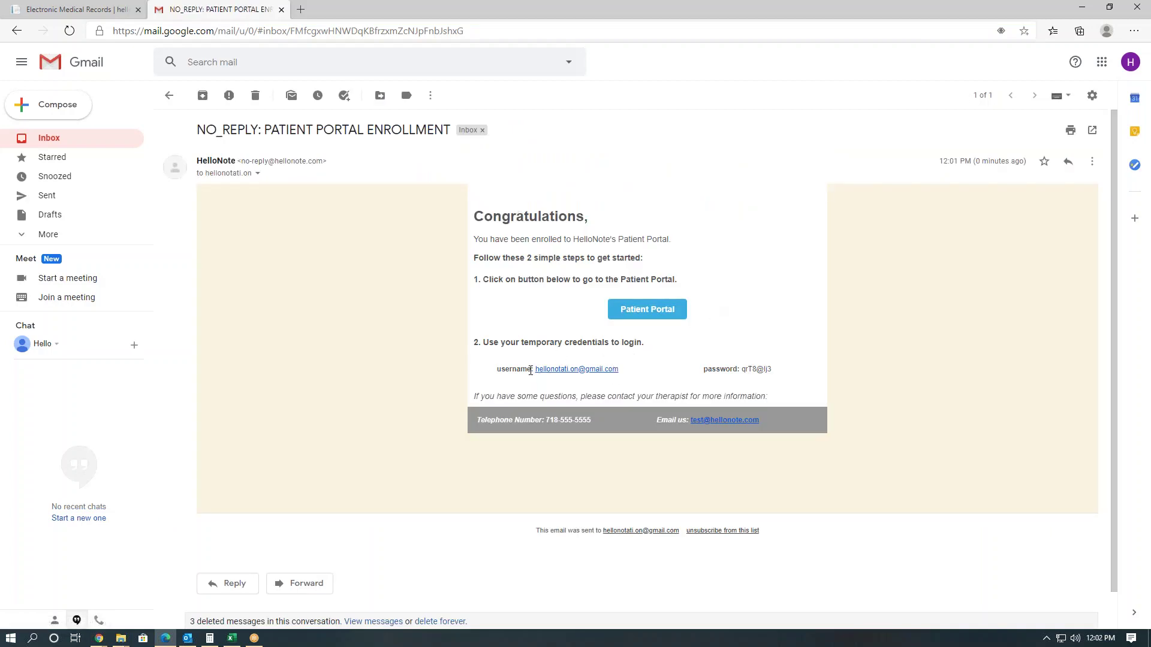
# Note the temporary portal username and password in the enrollment email, then return to HelloNote.
pyautogui.moveTo(531, 370); pyautogui.dragTo(618, 370)
pyautogui.click(646, 374)
pyautogui.moveTo(702, 372); pyautogui.dragTo(770, 373)
pyautogui.click(768, 372)
pyautogui.click(76, 13)
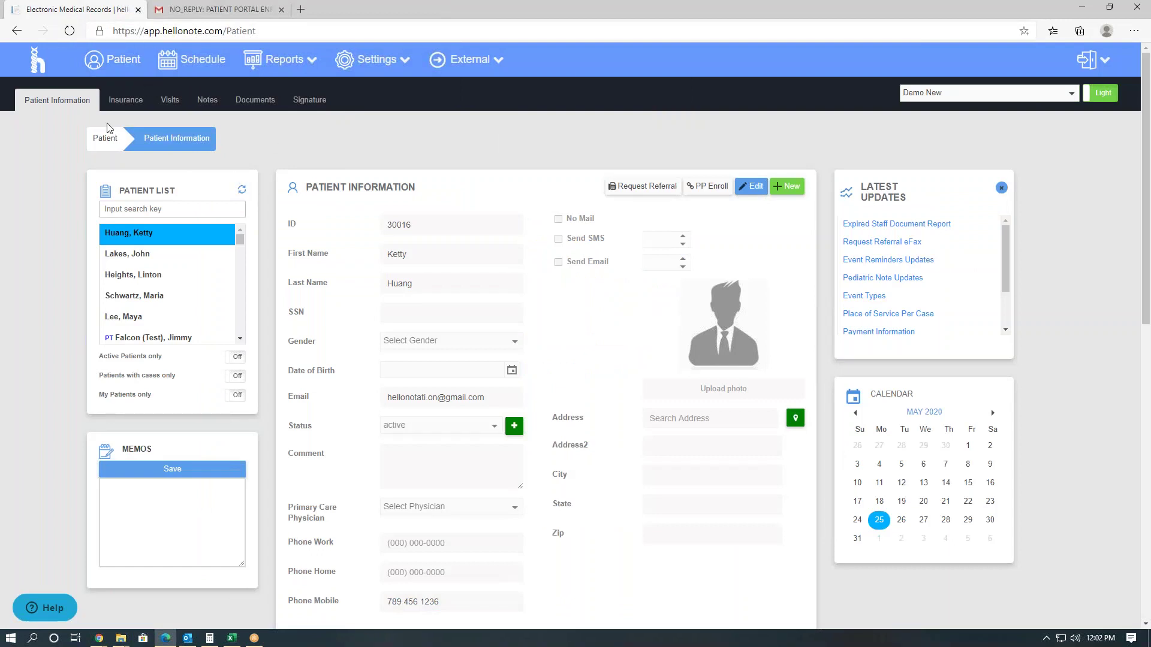
# Reload HelloNote, reopen the first patient, and check her new Telehealth section.
pyautogui.click(74, 33)
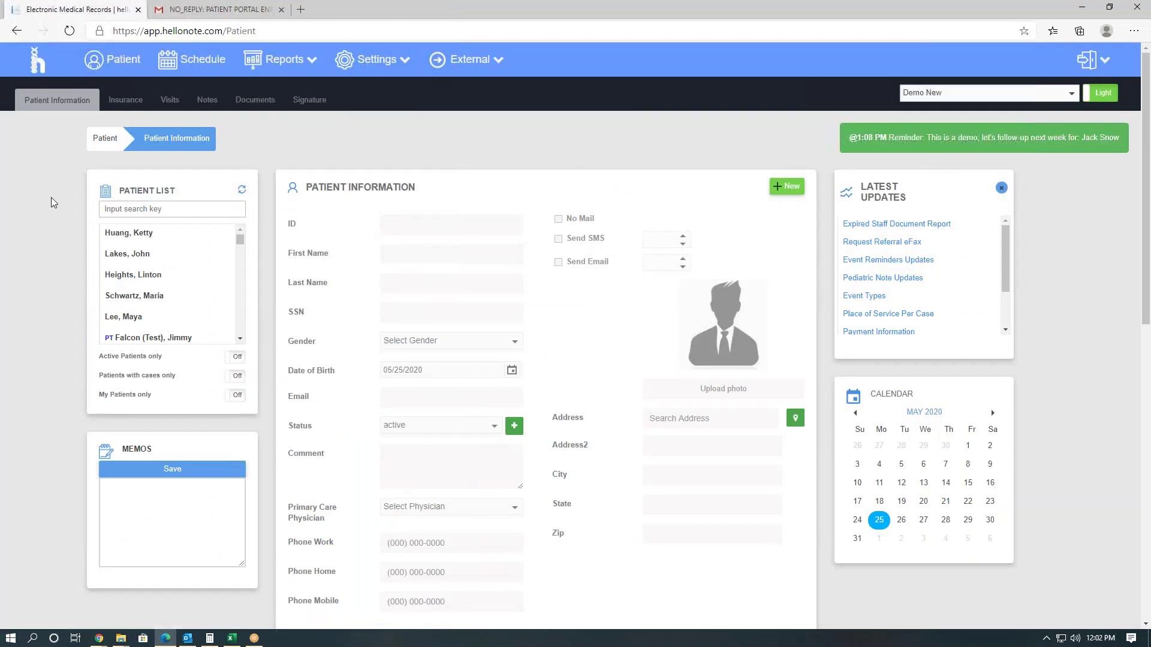
pyautogui.click(125, 231)
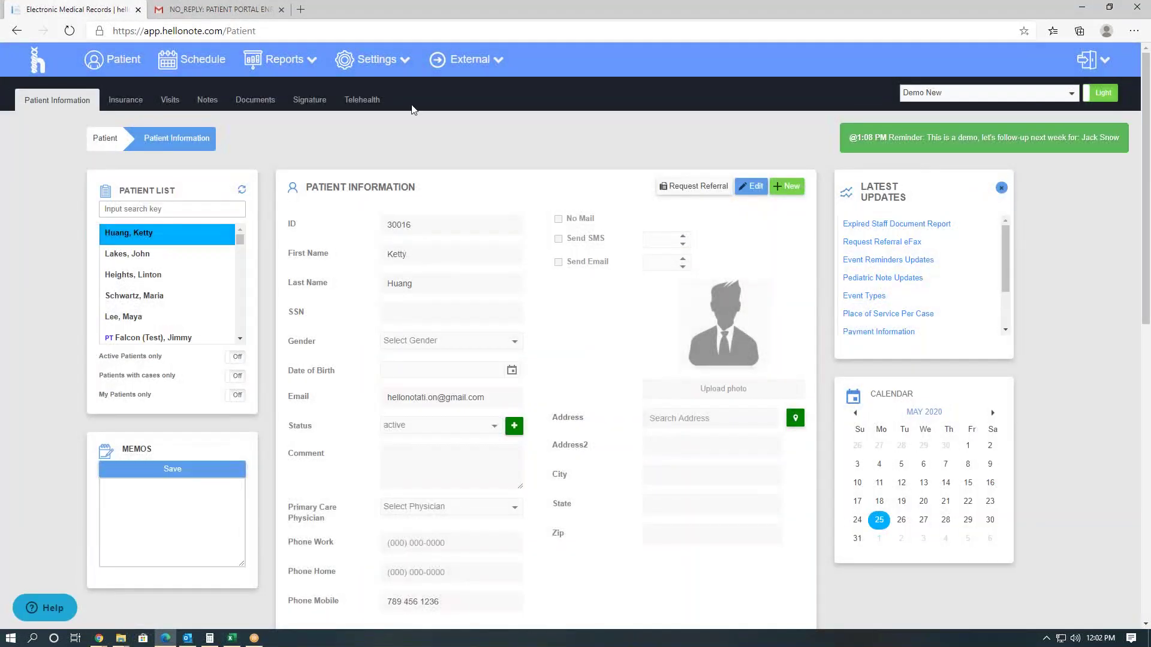
pyautogui.click(360, 99)
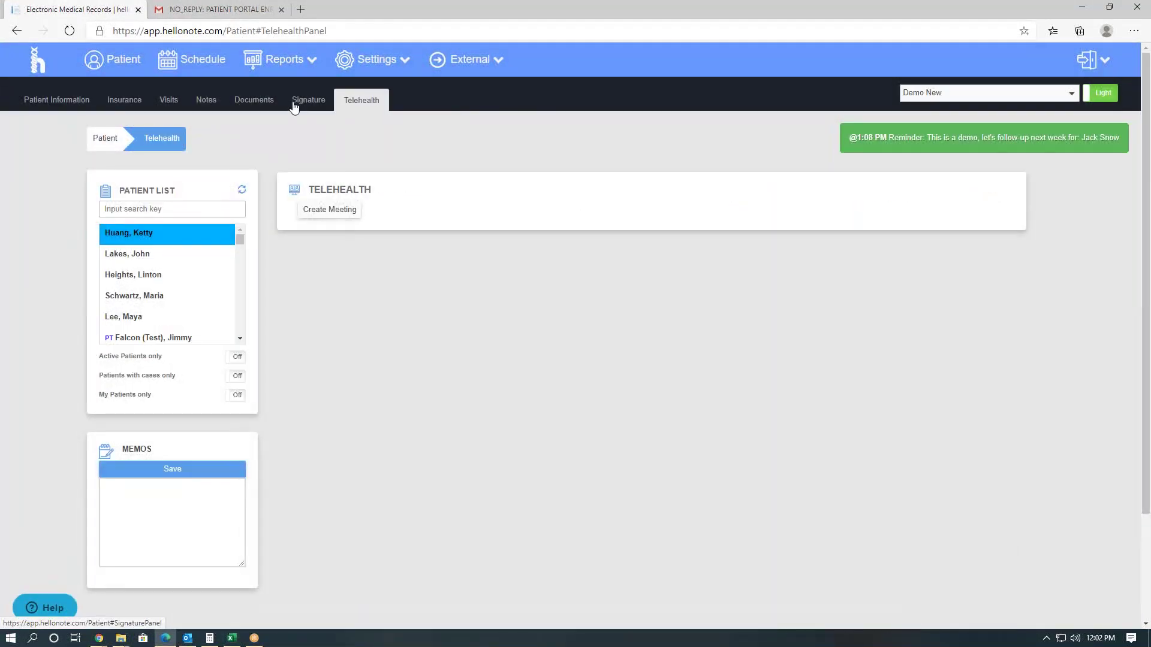
pyautogui.click(45, 100)
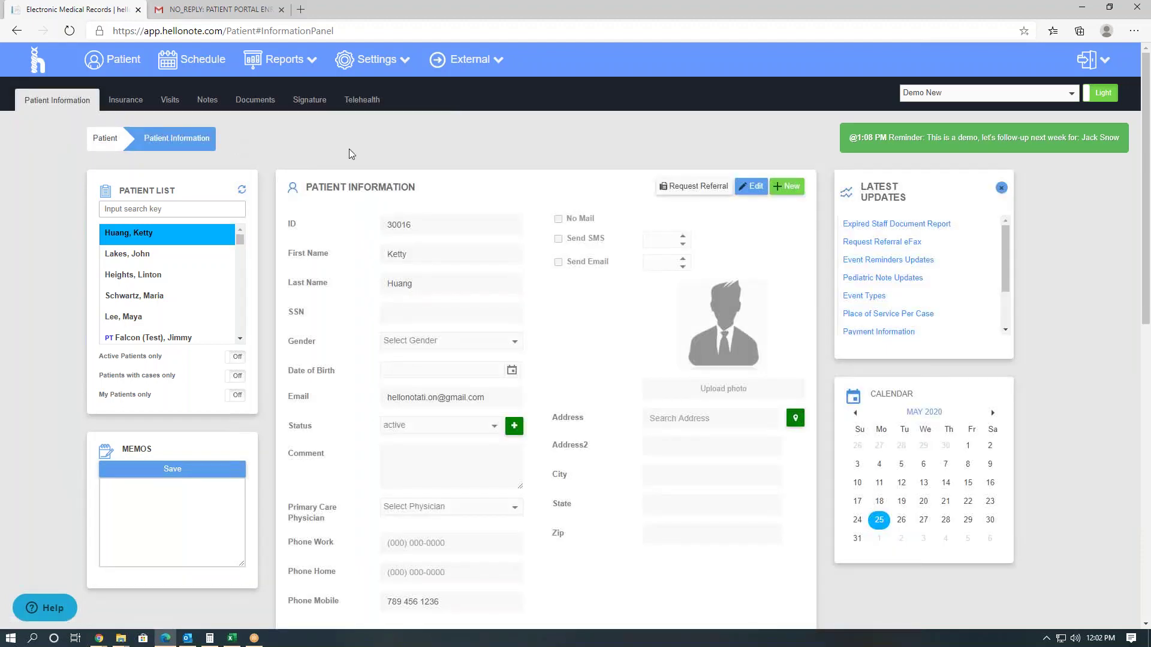
# Sign out of the staff account in HelloNote.
pyautogui.click(237, 12)
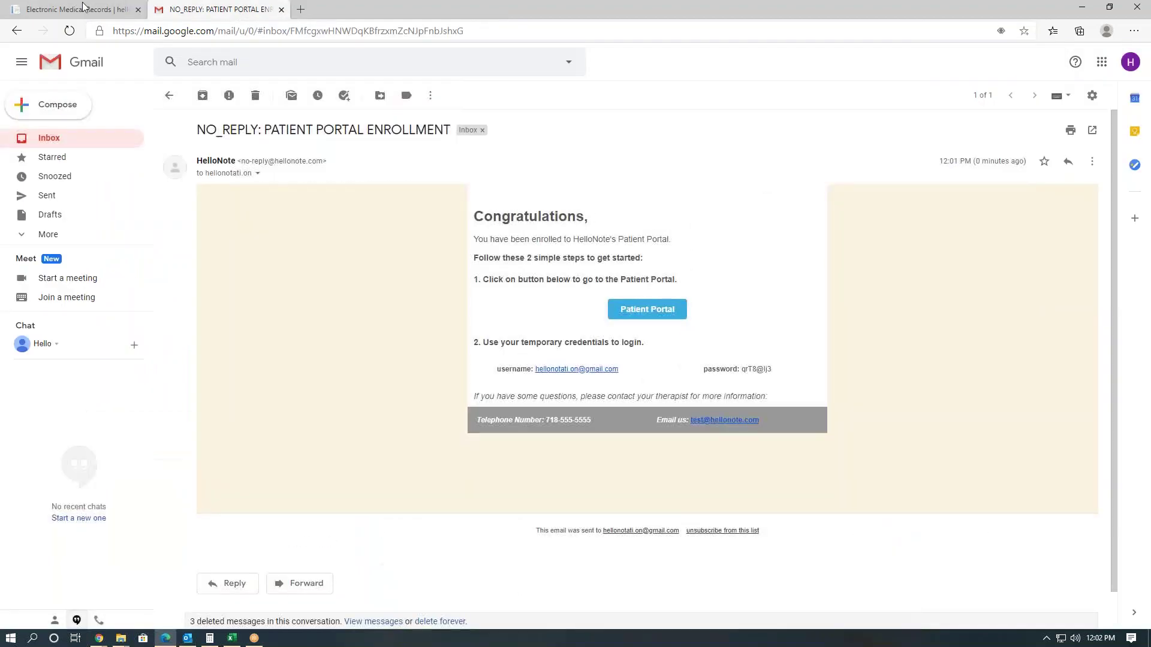
pyautogui.click(72, 12)
pyautogui.click(1101, 60)
pyautogui.click(1086, 94)
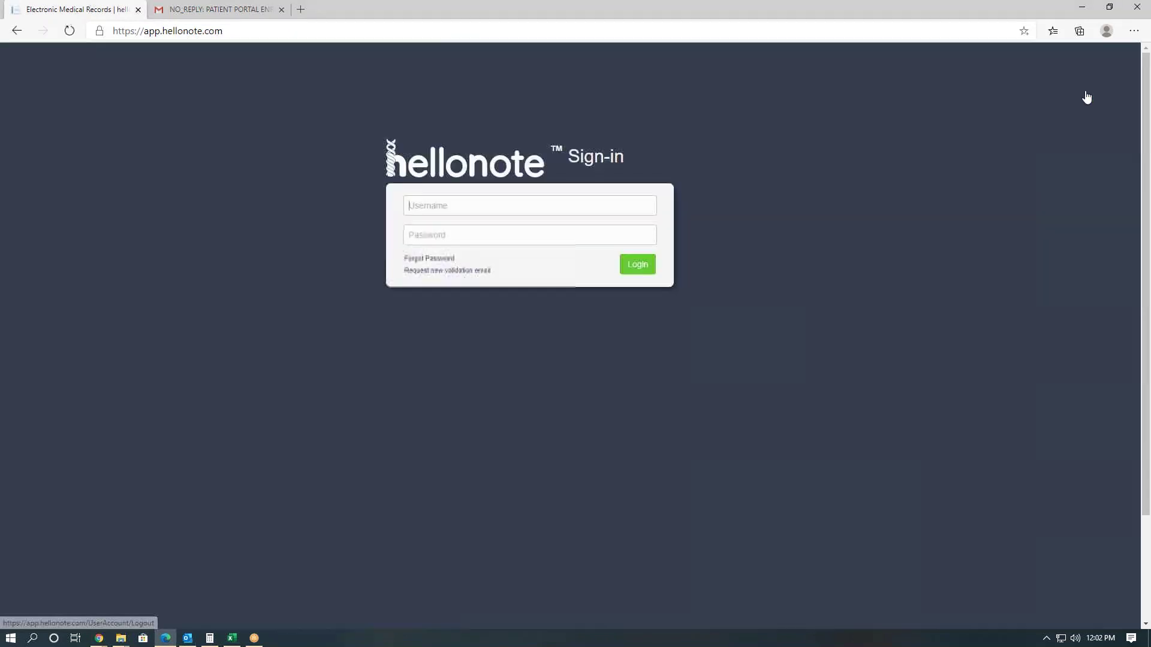
# Copy the temporary username from the enrollment email into the sign-in Username field.
pyautogui.click(517, 205)
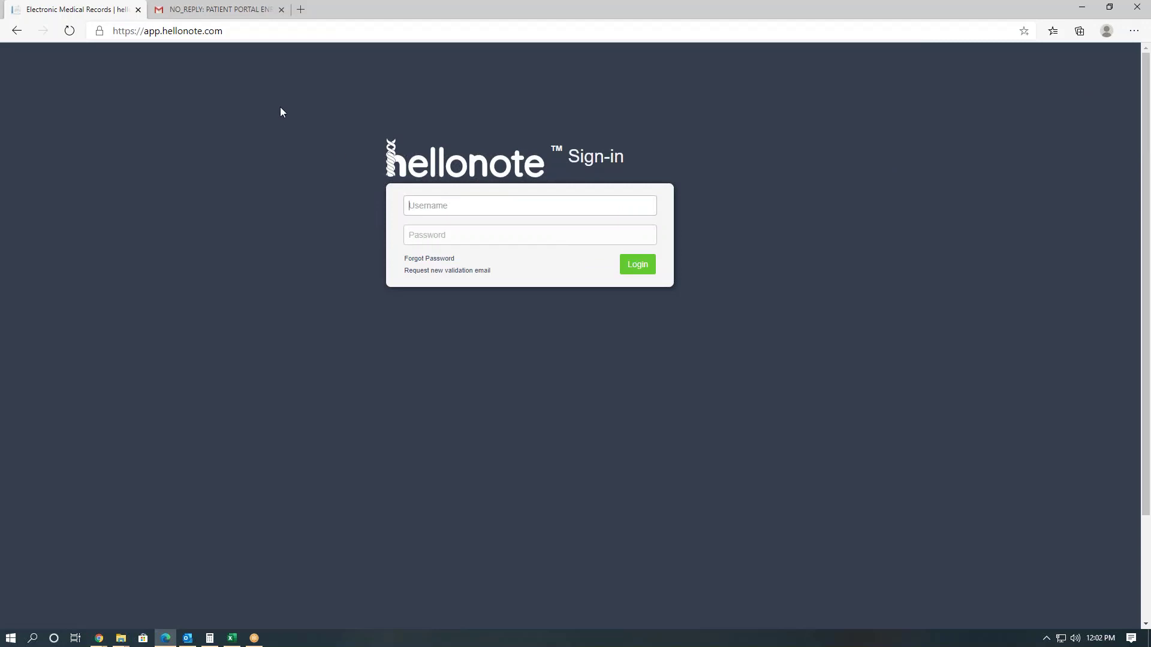
pyautogui.click(209, 11)
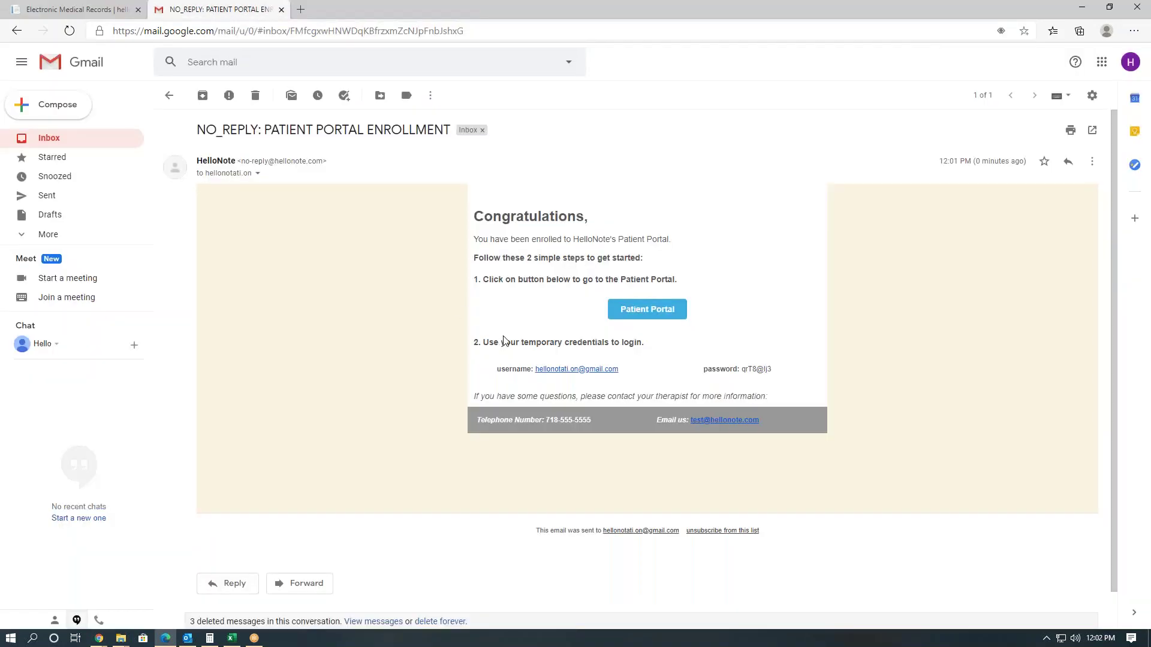
pyautogui.moveTo(534, 370); pyautogui.dragTo(634, 380)
pyautogui.hotkey('ctrl', 'c')
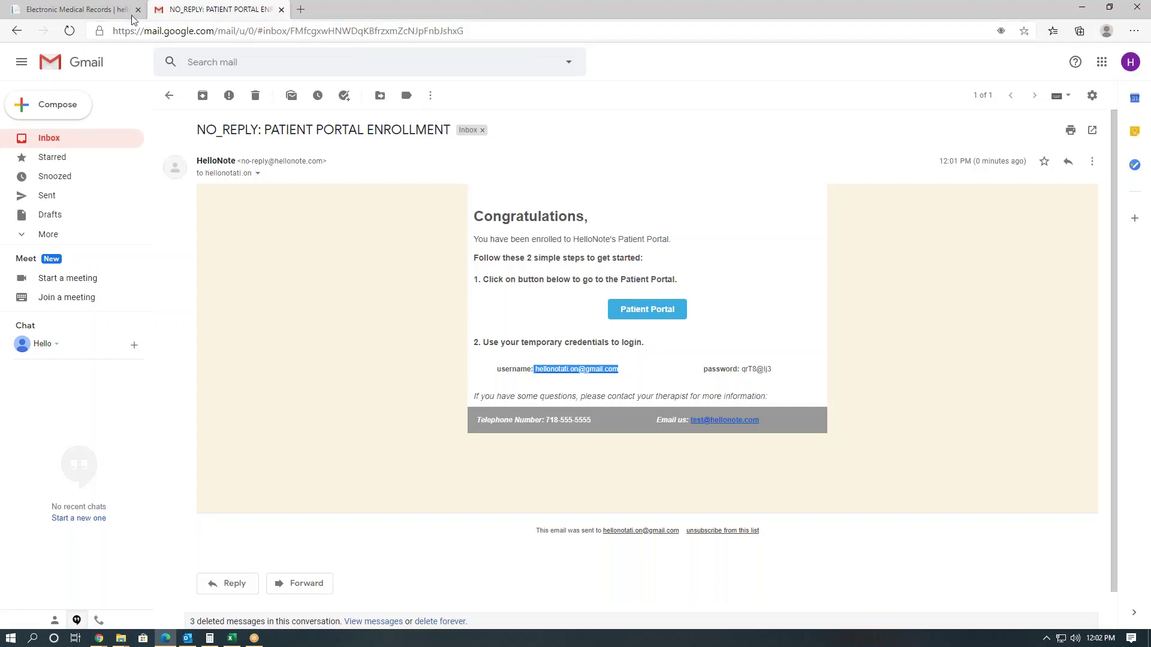
pyautogui.click(110, 15)
pyautogui.hotkey('ctrl', 'v')
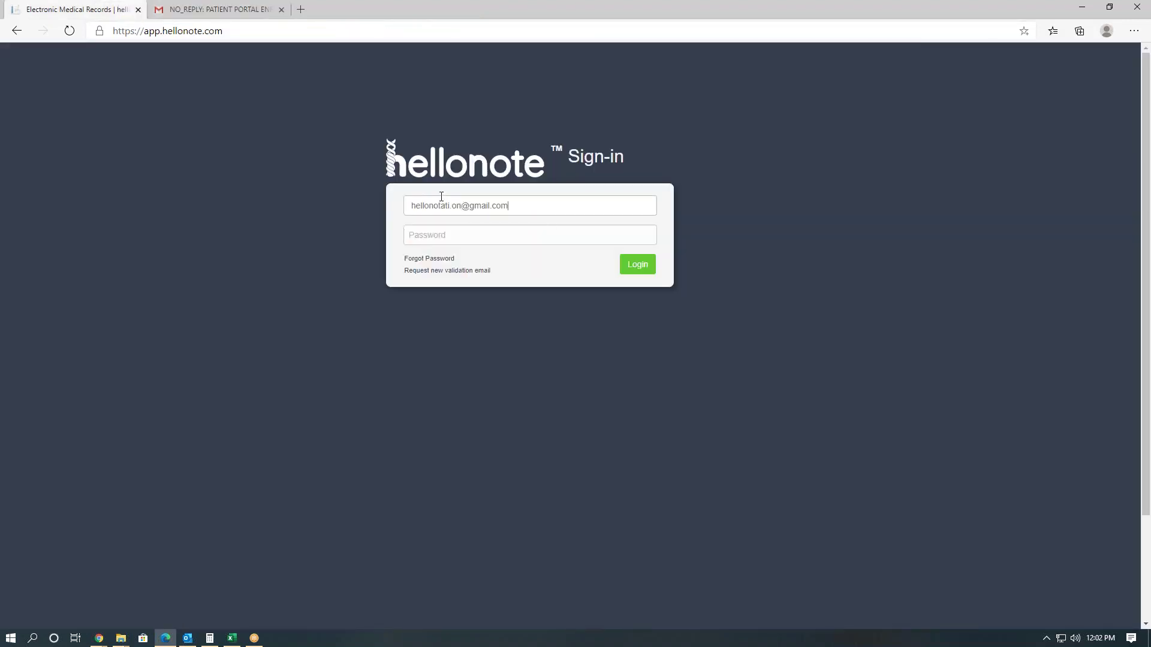
# Copy the temporary password from the enrollment email into the Password field.
pyautogui.click(220, 10)
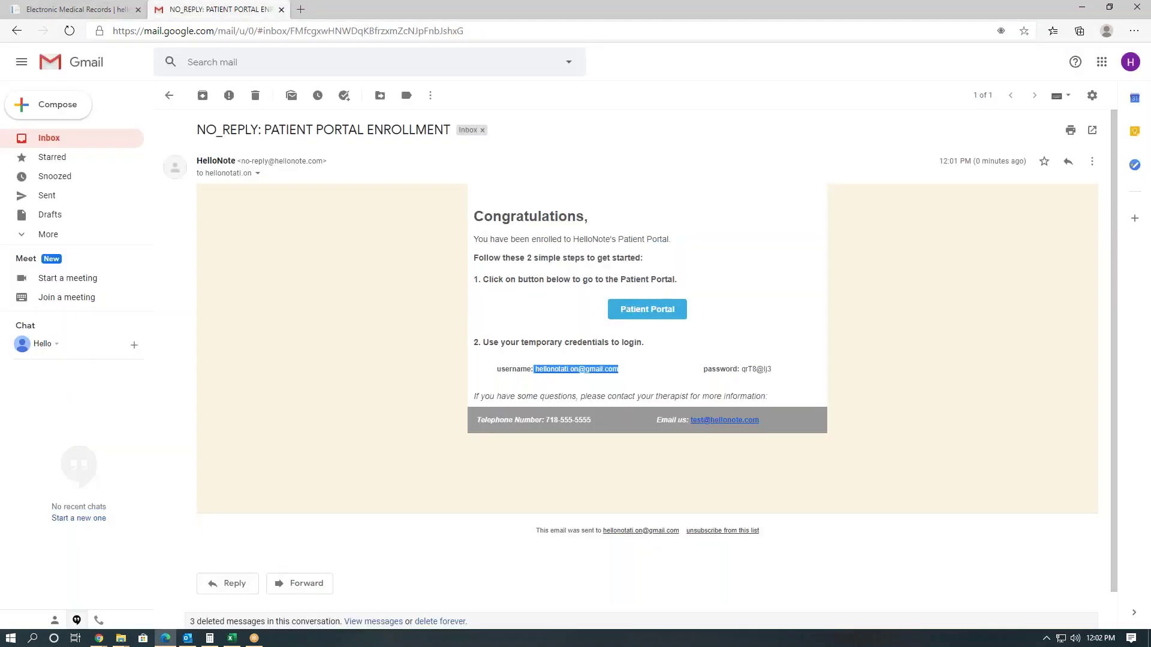
pyautogui.moveTo(777, 370); pyautogui.dragTo(745, 367)
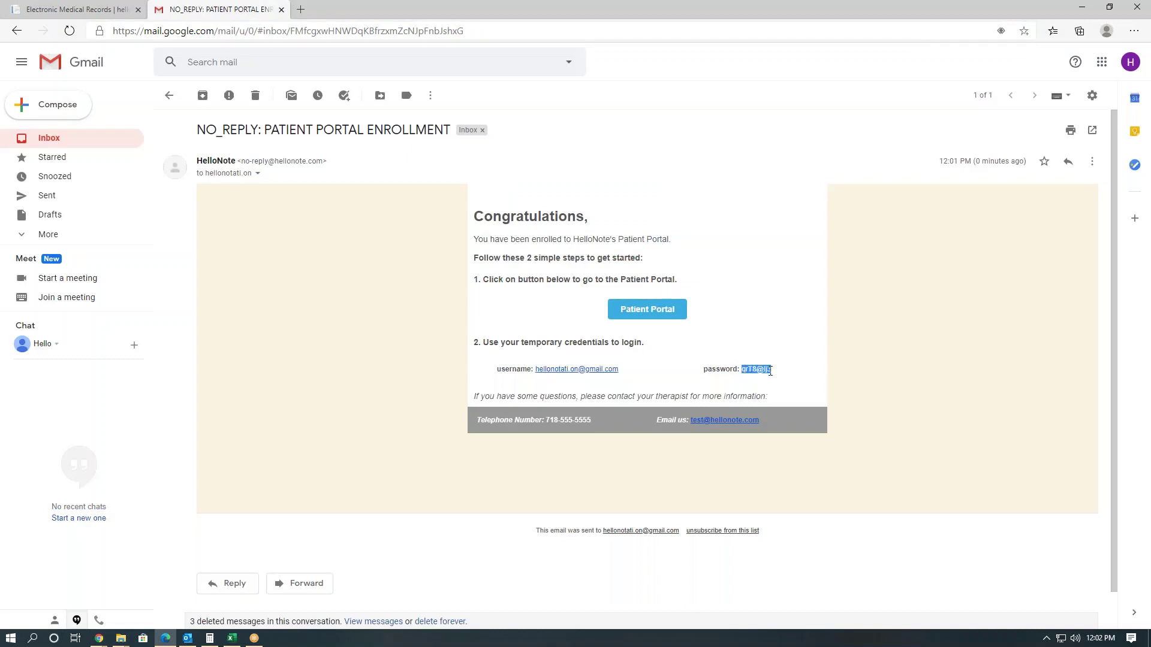
pyautogui.click(78, 10)
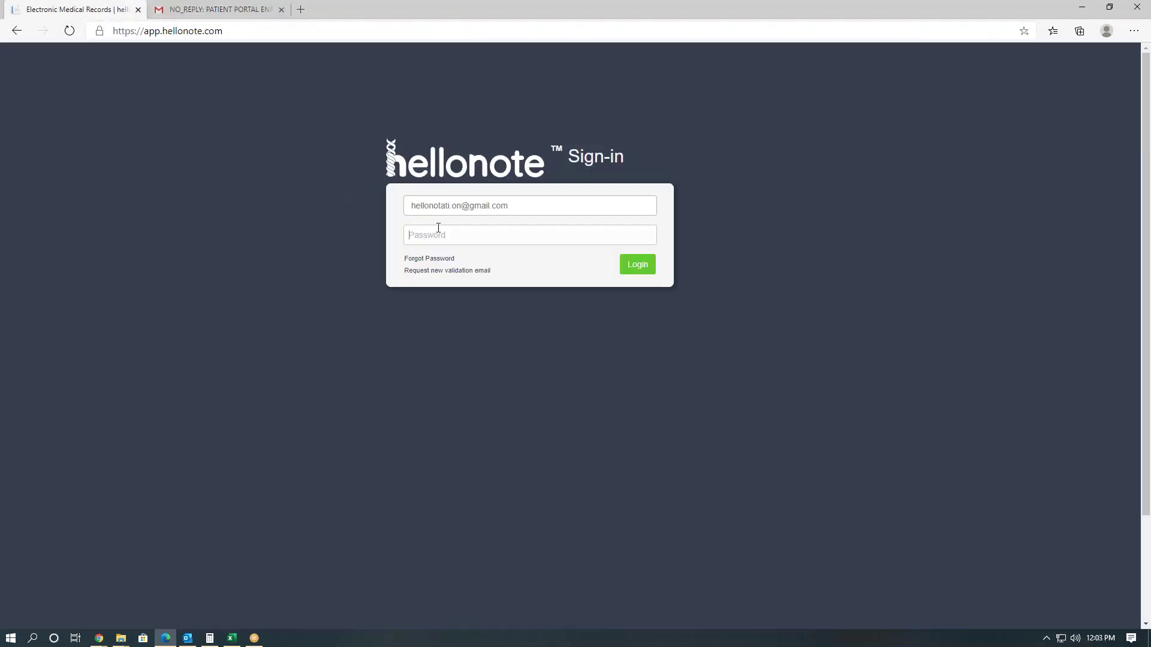
pyautogui.hotkey('ctrl', 'v')
# Log in with the temporary credentials, replace the old password with a new confirmed one, and save.
pyautogui.click(631, 271)
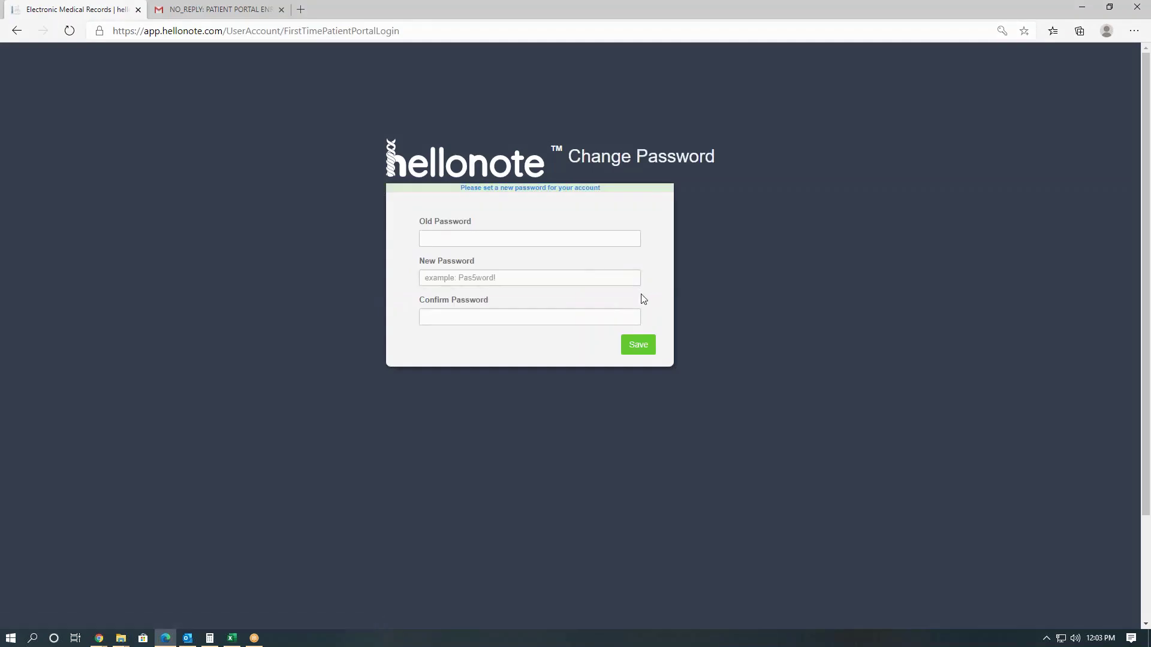
pyautogui.click(466, 236)
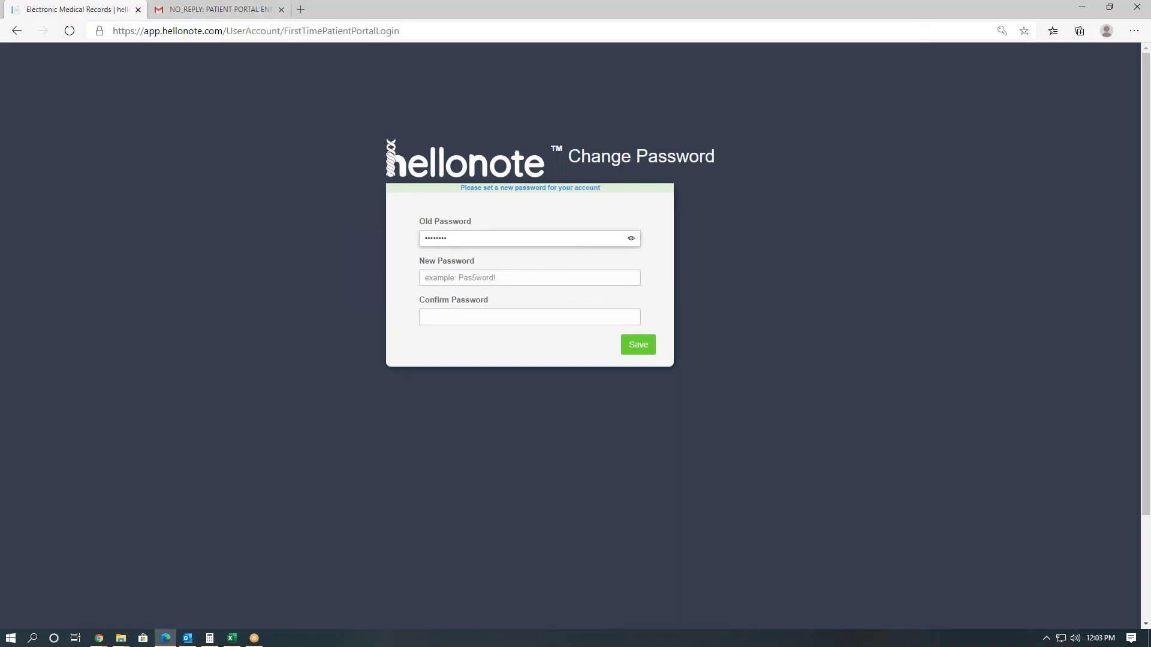
pyautogui.click(631, 238)
pyautogui.moveTo(461, 239); pyautogui.dragTo(416, 248)
pyautogui.click(547, 276)
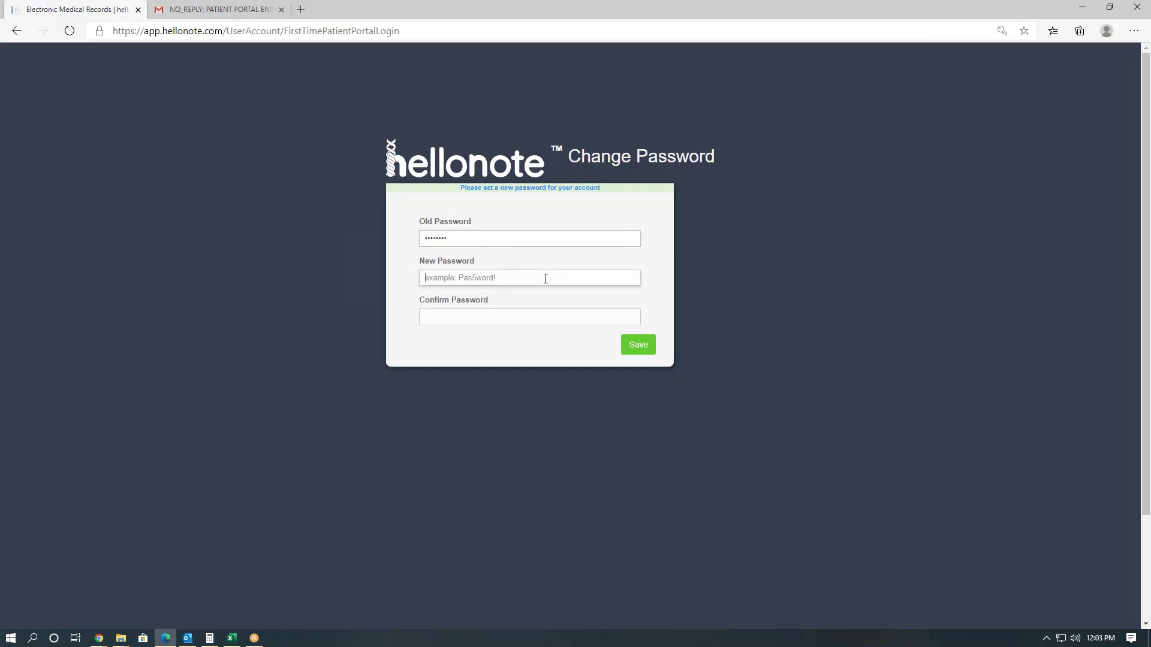
pyautogui.write('•')
pyautogui.click(542, 322)
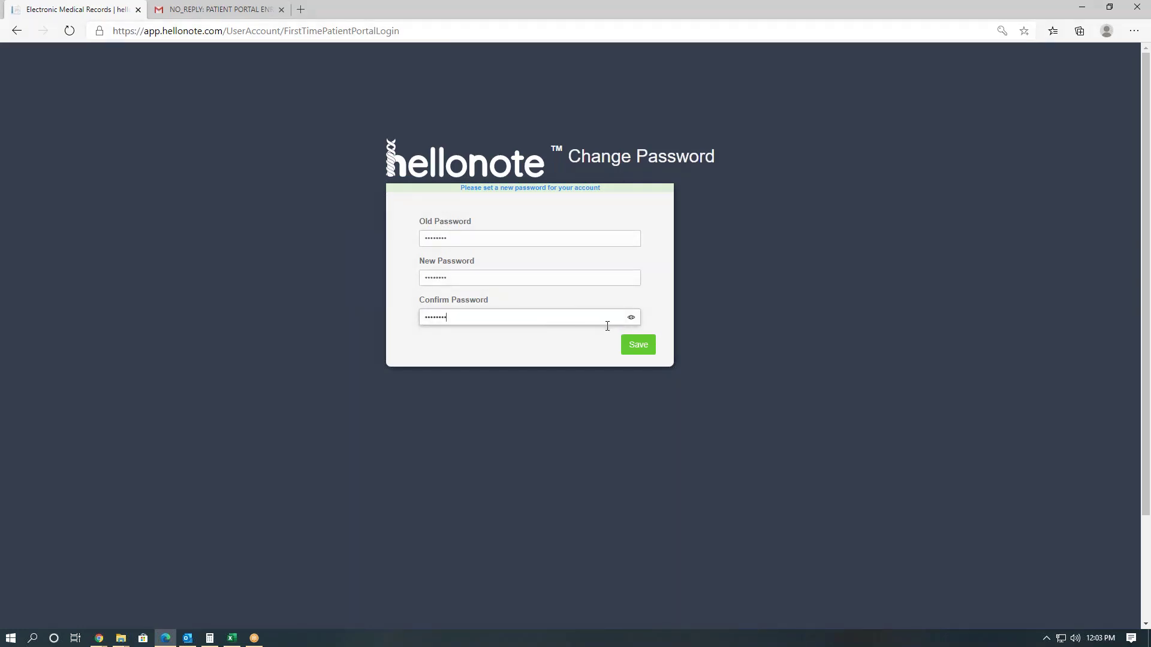
pyautogui.click(637, 345)
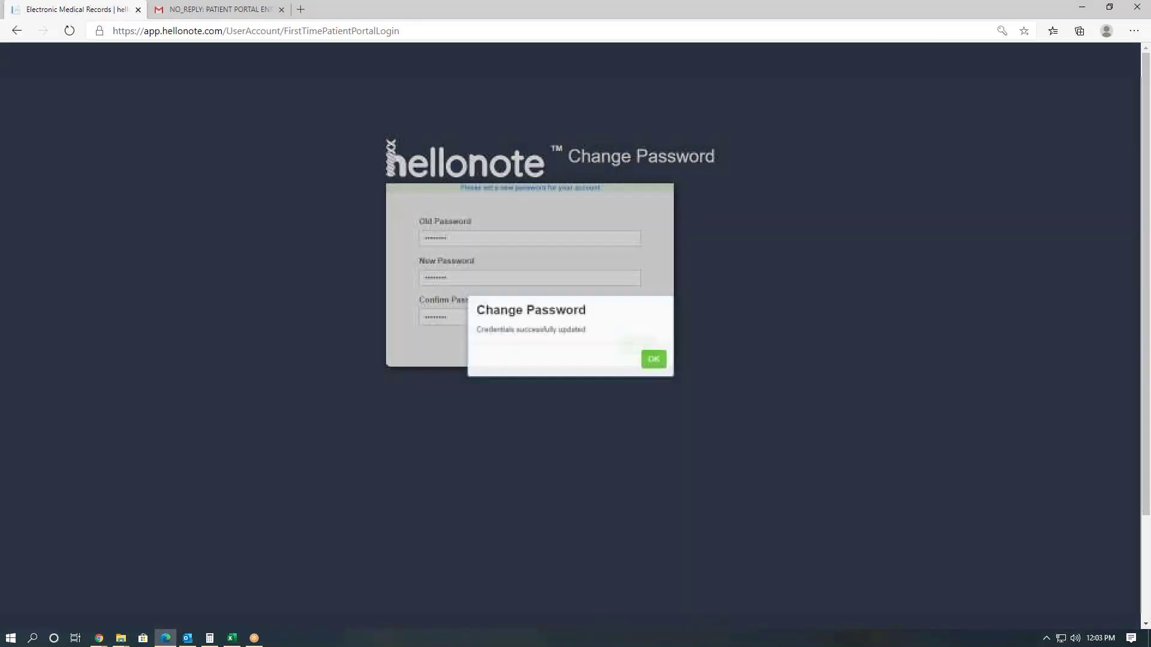
pyautogui.click(652, 361)
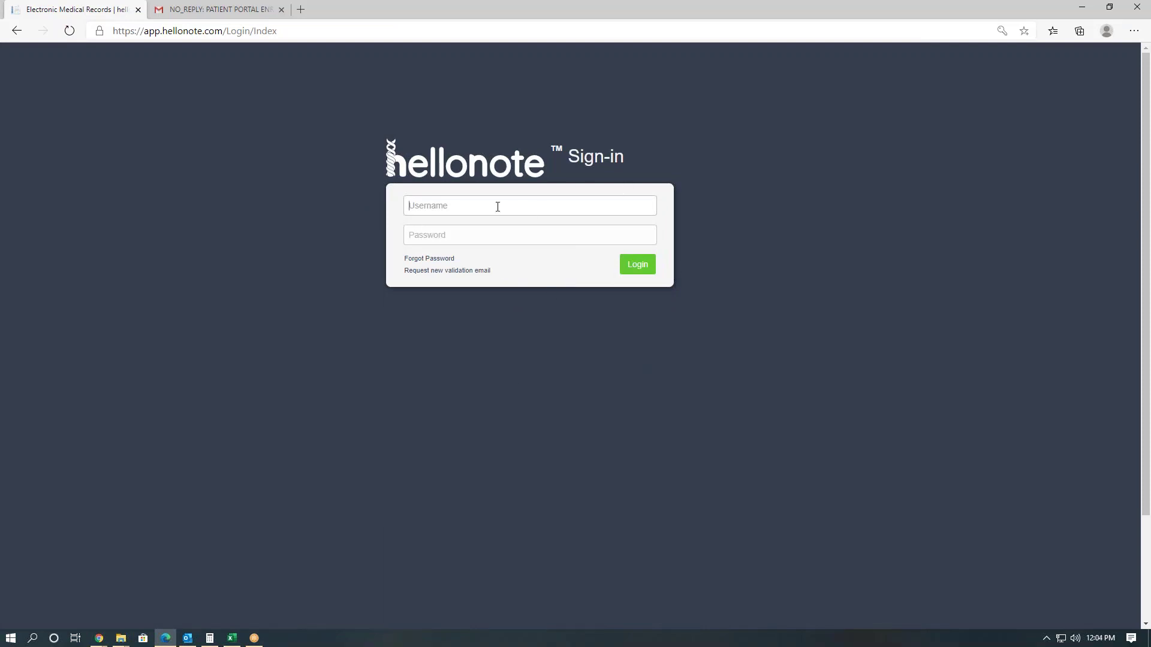
# Sign in to the patient portal with the emailed username and the new password.
pyautogui.click(219, 17)
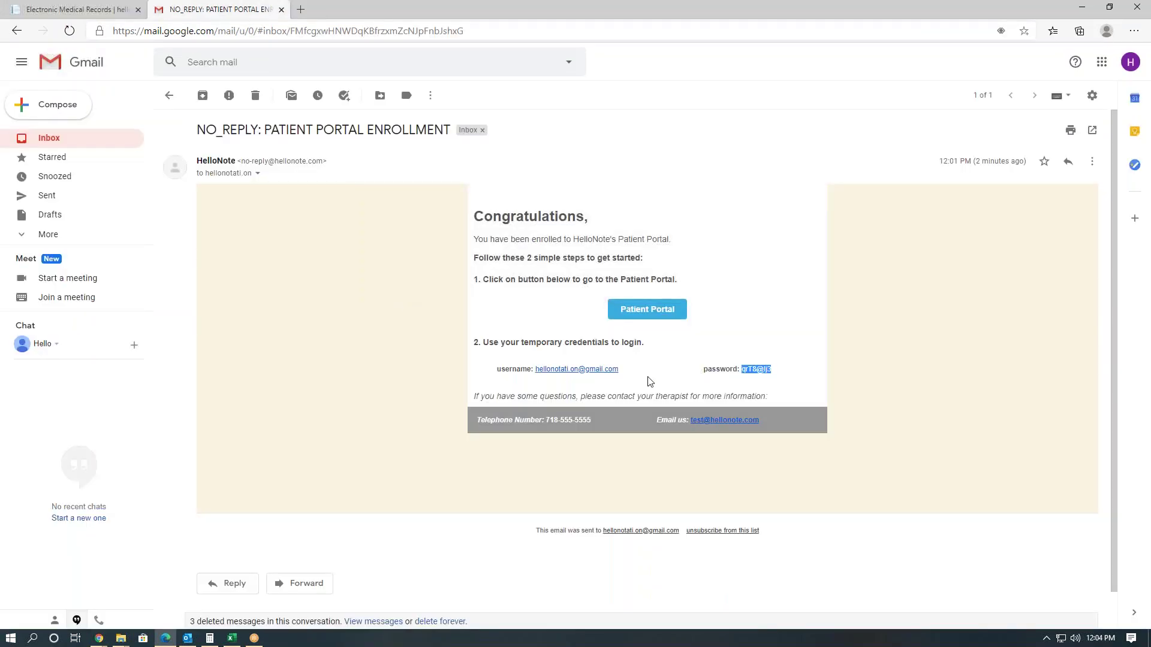
pyautogui.moveTo(620, 376); pyautogui.dragTo(538, 378)
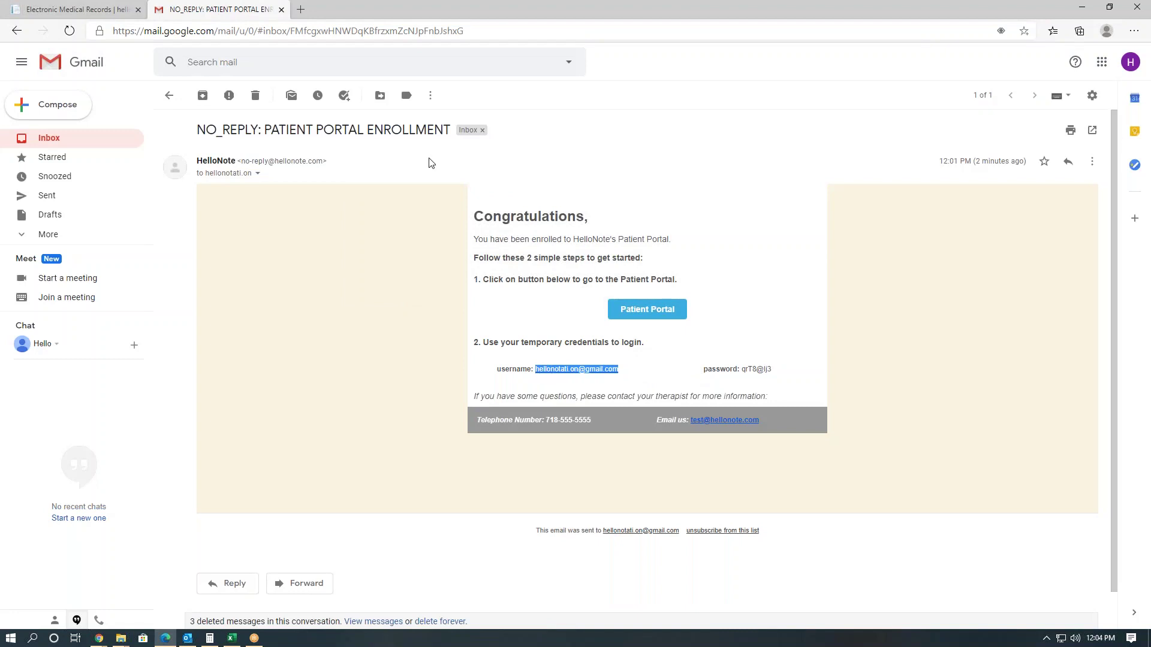
pyautogui.click(68, 13)
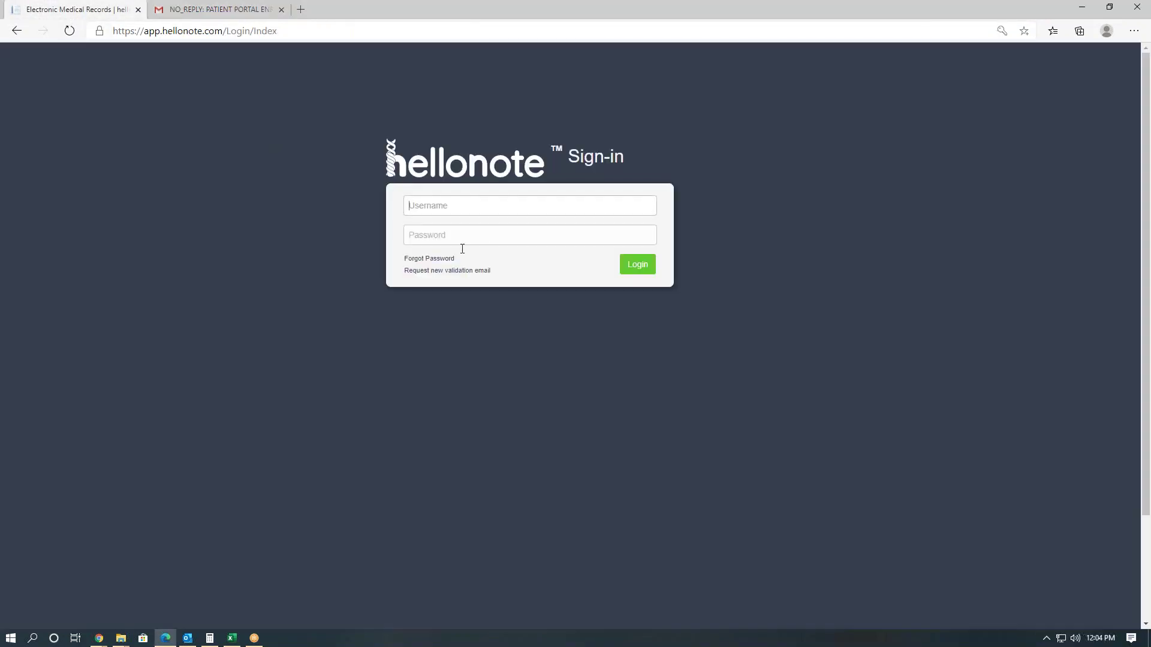
pyautogui.click(464, 206)
pyautogui.hotkey('ctrl', 'v')
pyautogui.press('Return')
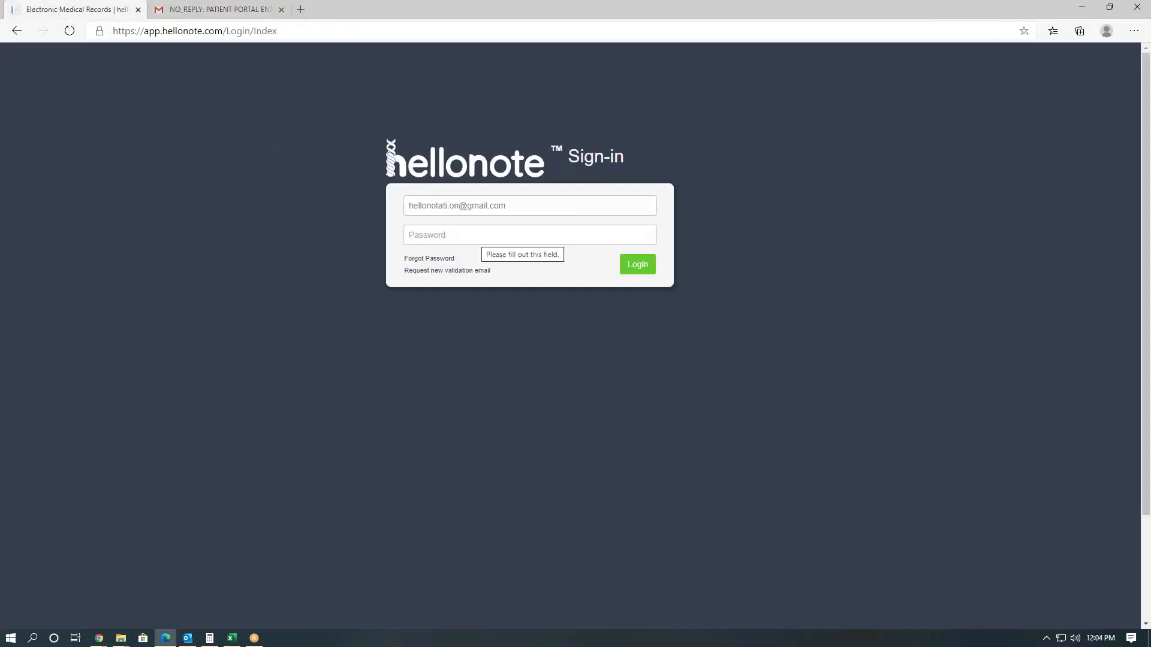
pyautogui.write('*')
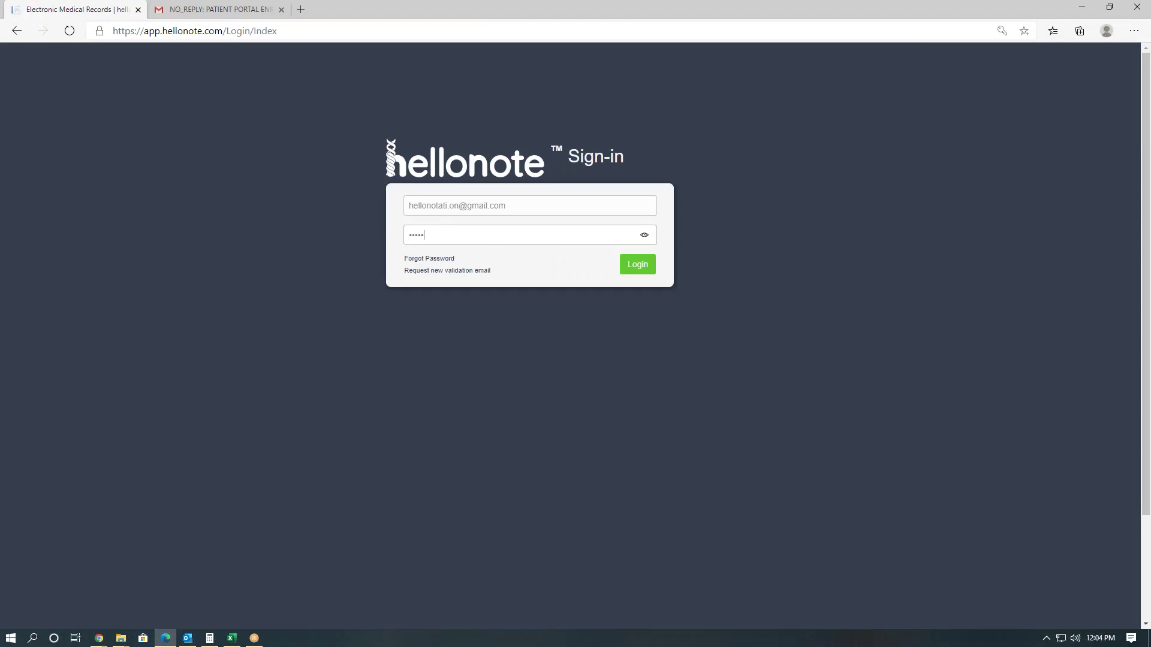
pyautogui.press('Return')
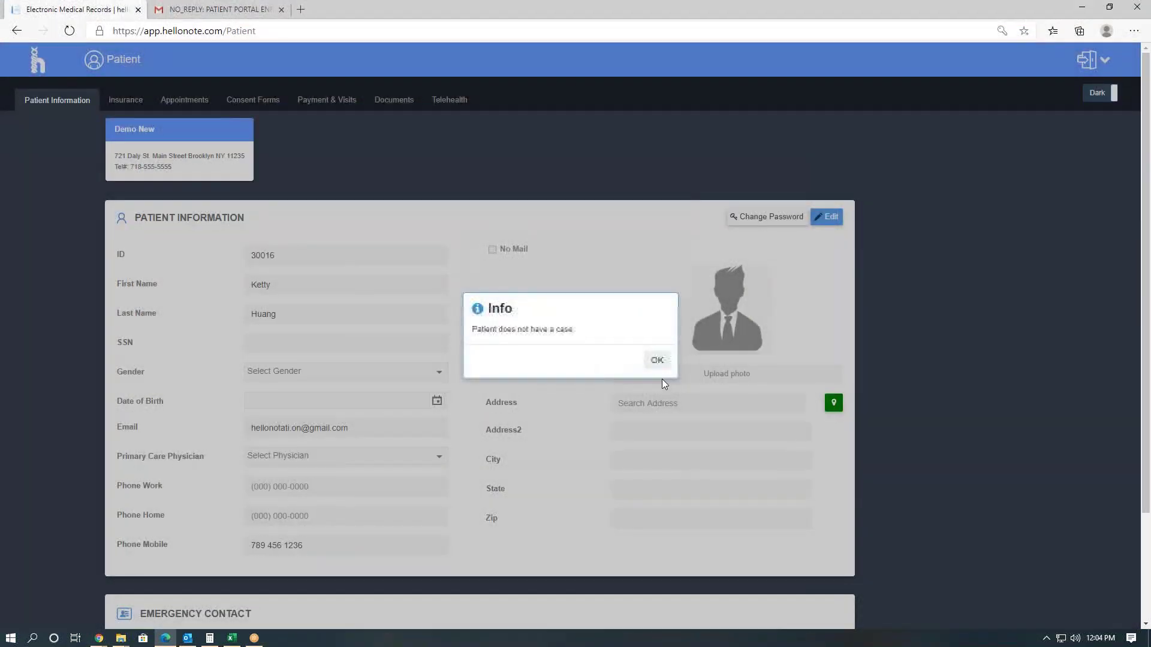
# Dismiss the no-case Info notice and scroll through the patient's Patient Information page.
pyautogui.click(650, 362)
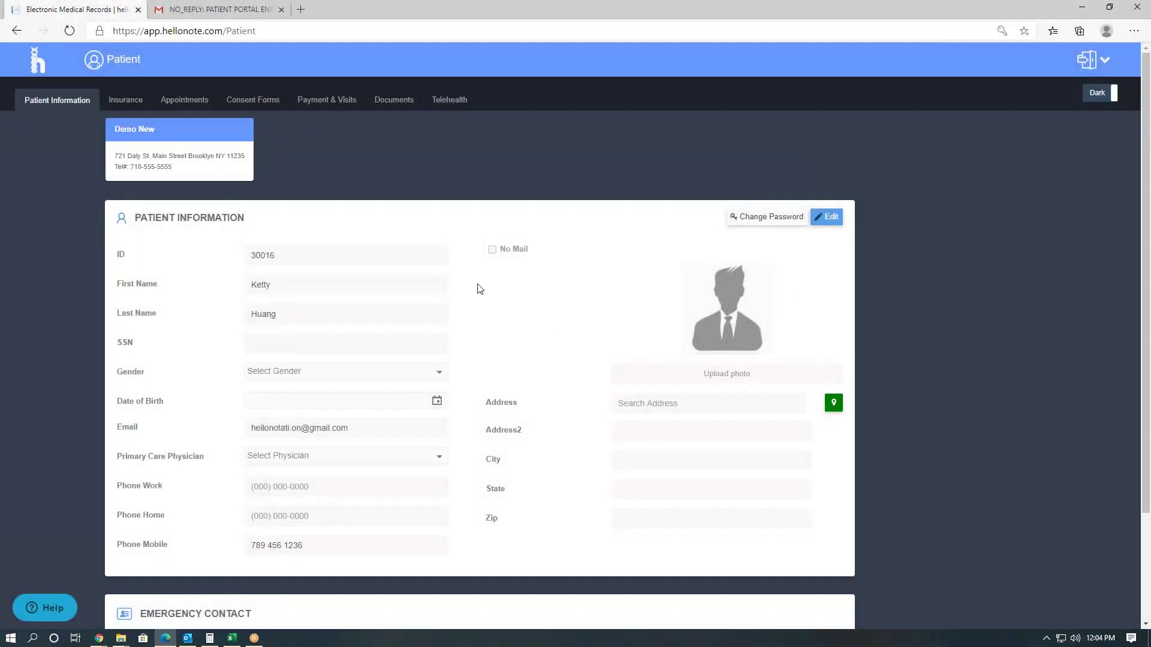
pyautogui.scroll(-3, 385, 329)
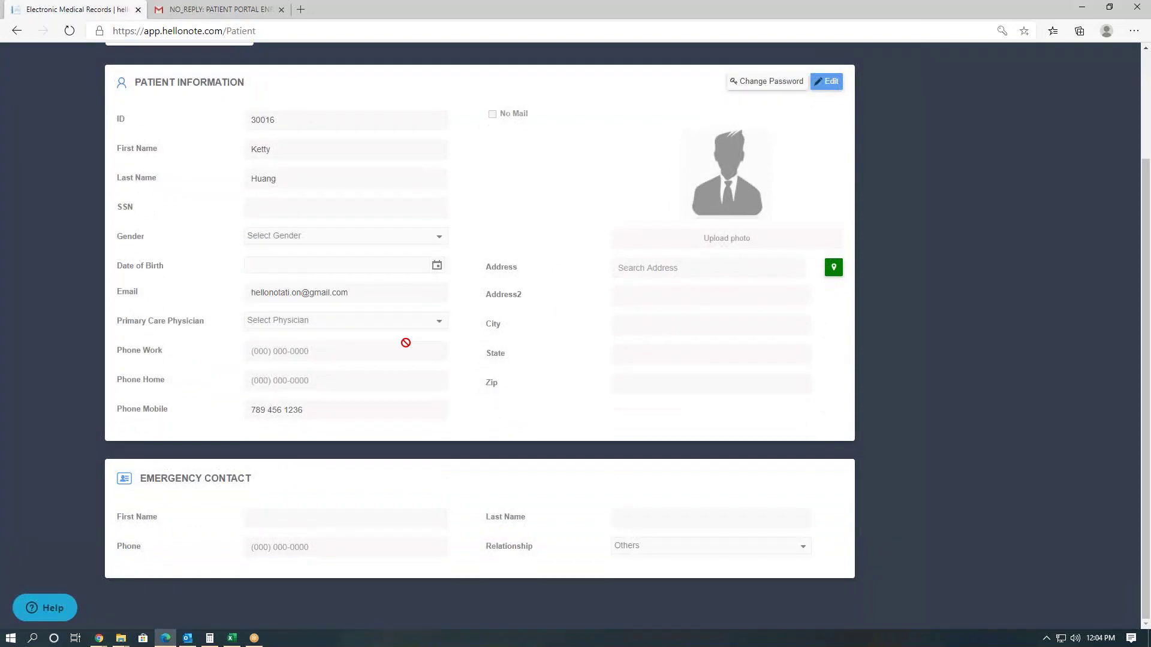
pyautogui.scroll(3, 419, 372)
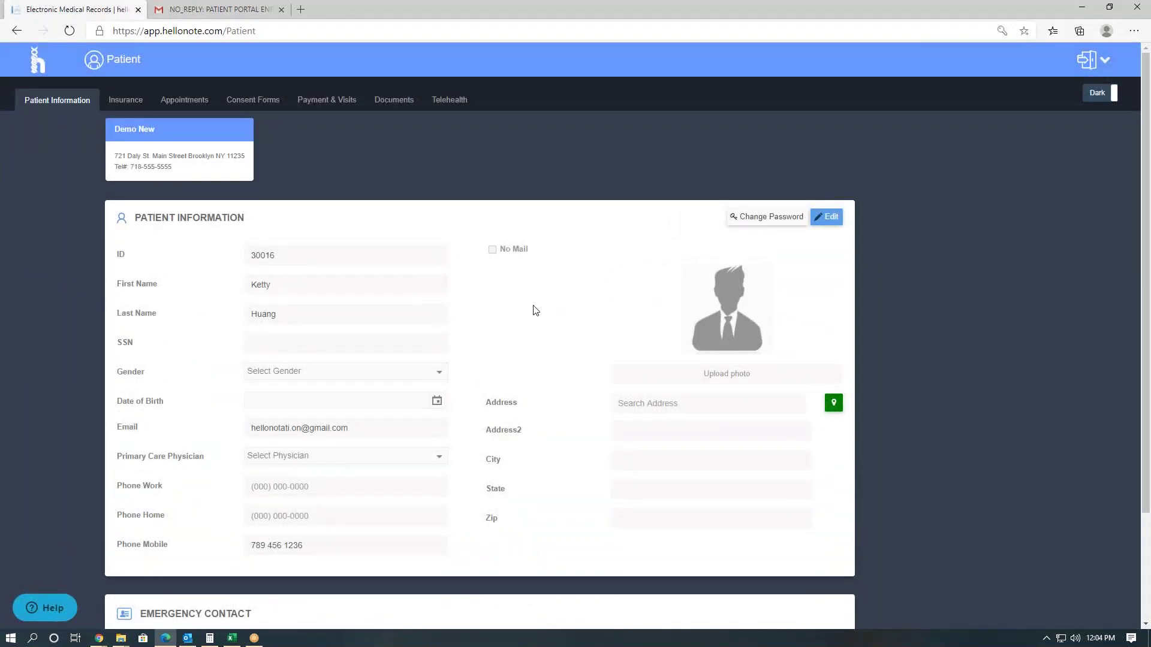